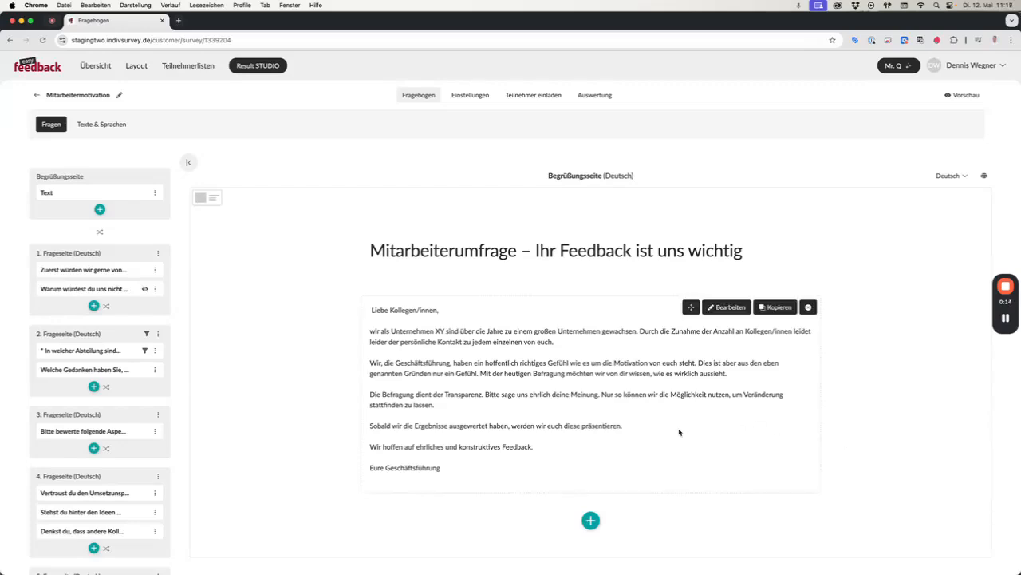
Step: Review the survey's question pages and the languages available for the welcome page
{"action": "scroll", "coordinate": [133, 374], "scroll_direction": "down", "scroll_amount": 6}
{"action": "scroll", "coordinate": [135, 379], "scroll_direction": "down", "scroll_amount": 4}
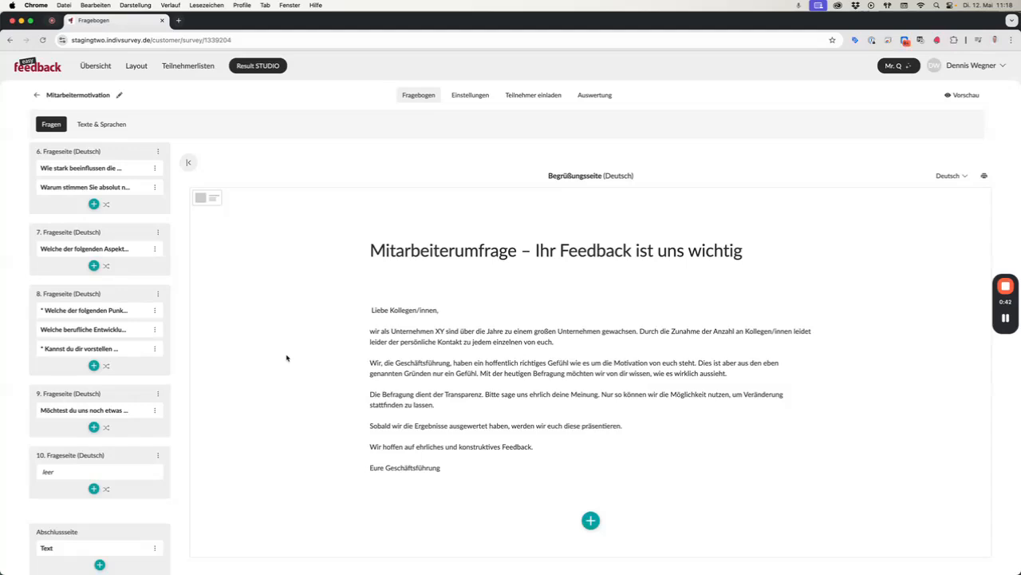
{"action": "scroll", "coordinate": [104, 407], "scroll_direction": "up", "scroll_amount": 10}
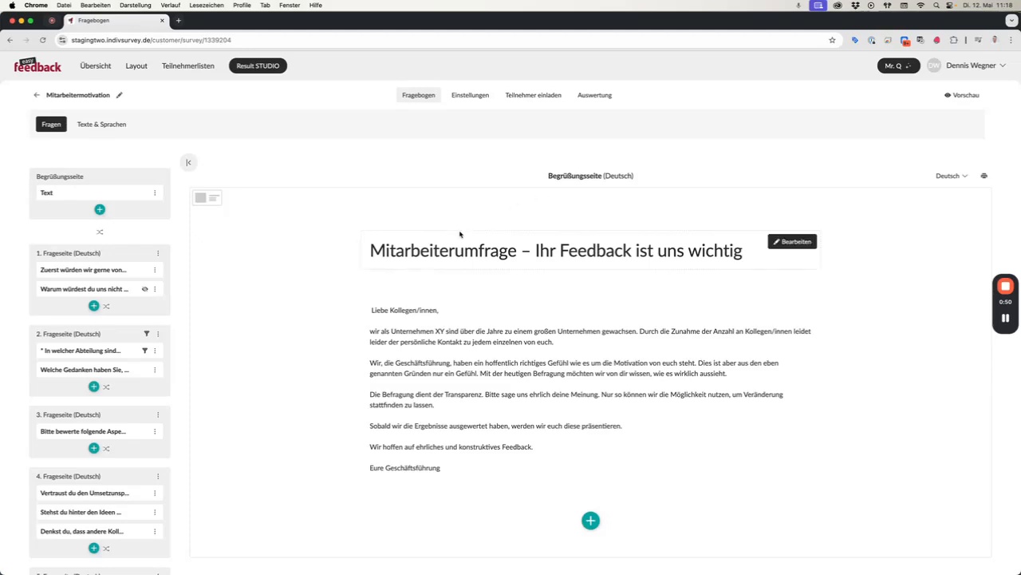
{"action": "double_click", "coordinate": [613, 175]}
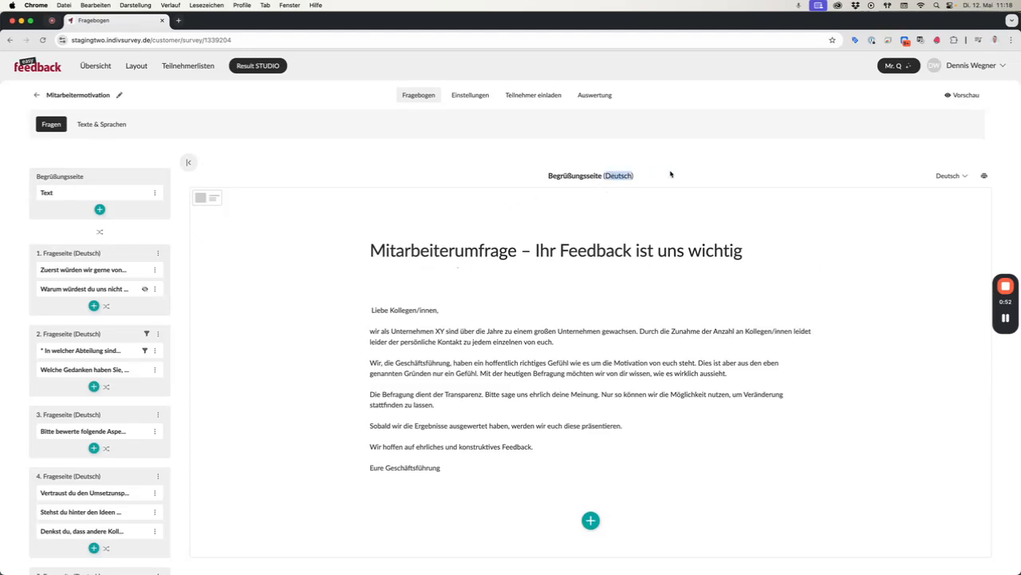
{"action": "left_click", "coordinate": [946, 177]}
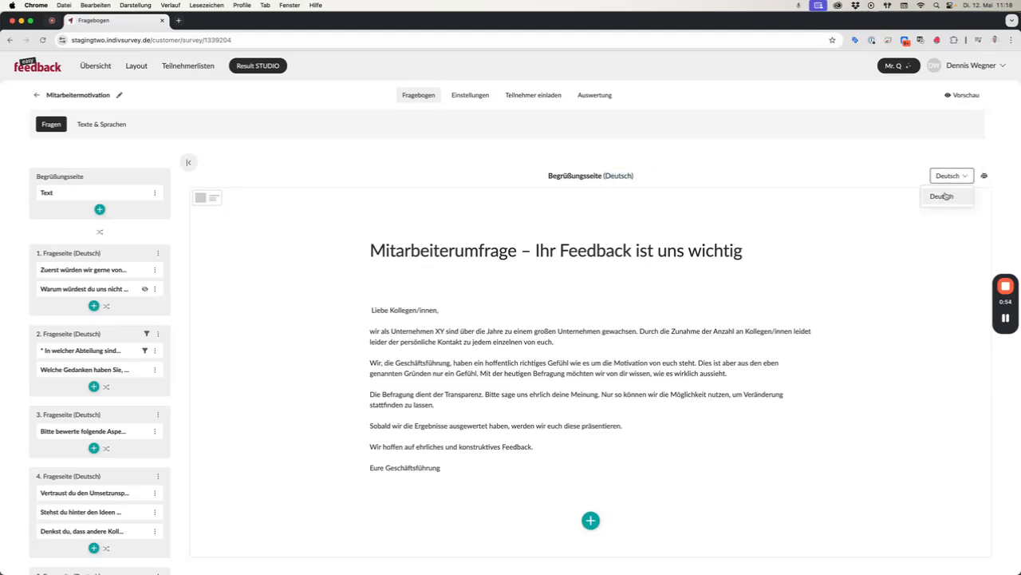
{"action": "left_click", "coordinate": [857, 183]}
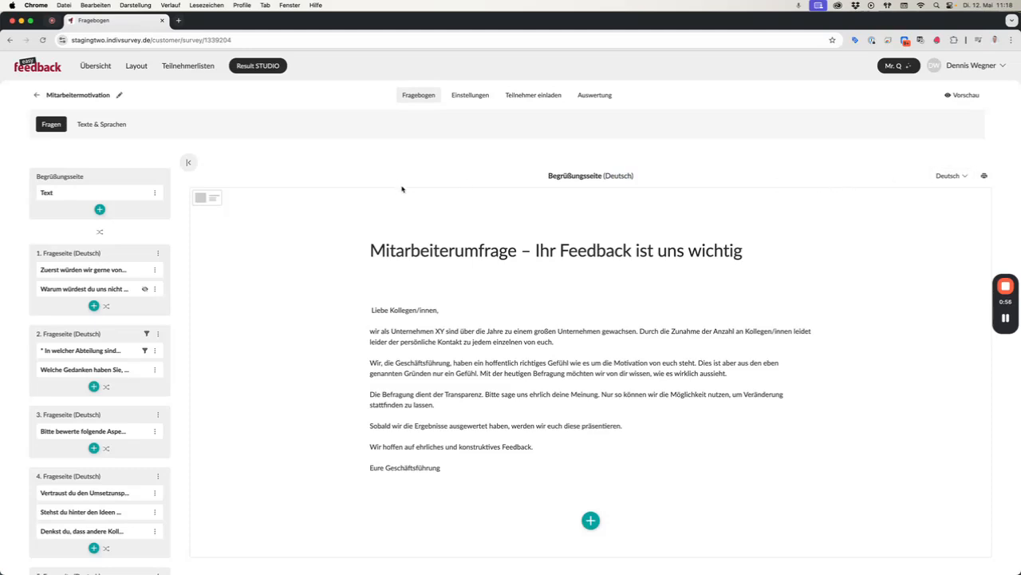
Step: Open the survey's texts and languages overview and look through the German texts of the question pages
{"action": "left_click", "coordinate": [103, 125]}
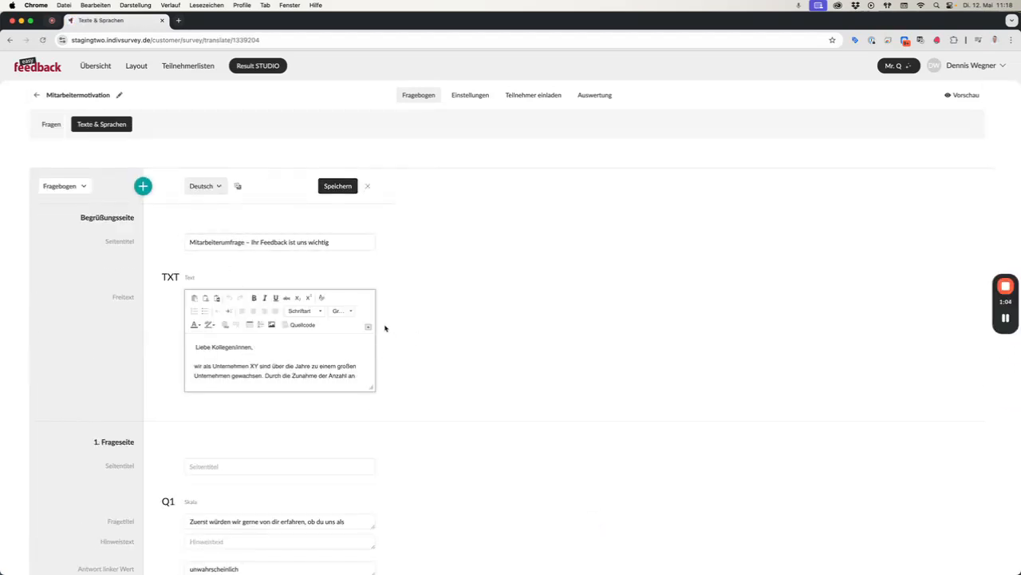
{"action": "scroll", "coordinate": [385, 328], "scroll_direction": "down", "scroll_amount": 10}
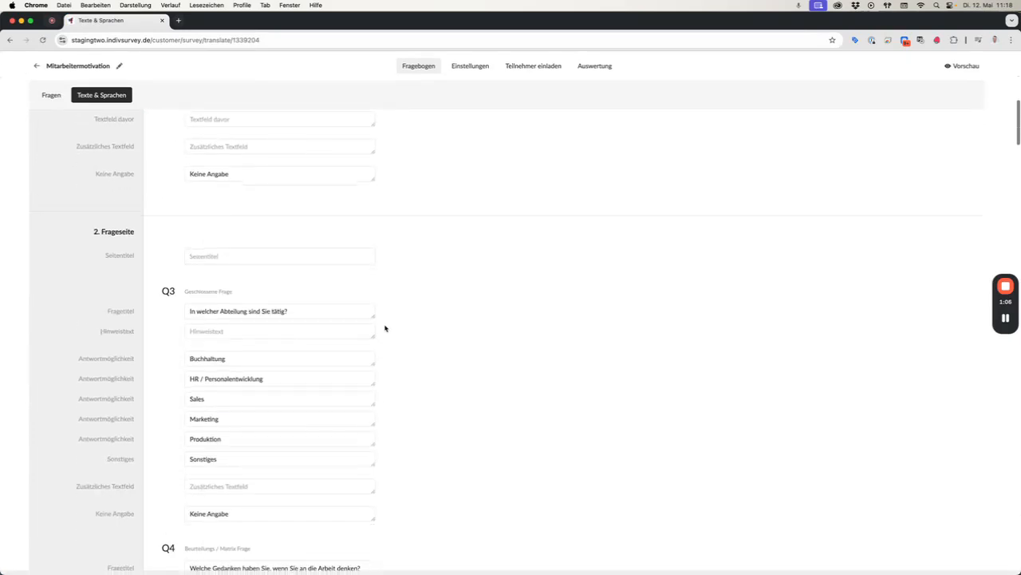
{"action": "scroll", "coordinate": [385, 328], "scroll_direction": "down", "scroll_amount": 15}
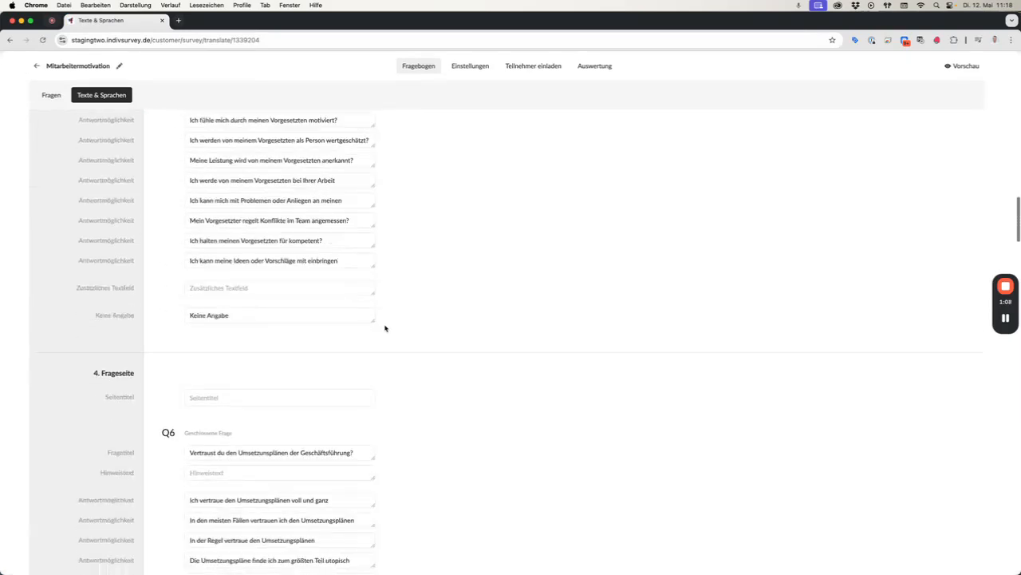
{"action": "scroll", "coordinate": [385, 328], "scroll_direction": "down", "scroll_amount": 10}
{"action": "scroll", "coordinate": [384, 328], "scroll_direction": "up", "scroll_amount": 12}
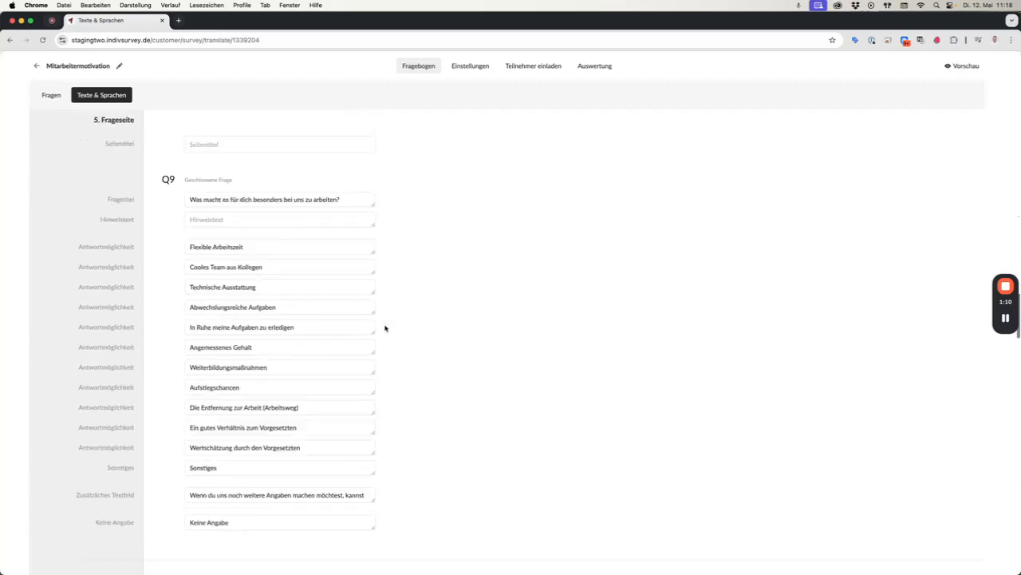
{"action": "scroll", "coordinate": [385, 328], "scroll_direction": "up", "scroll_amount": 20}
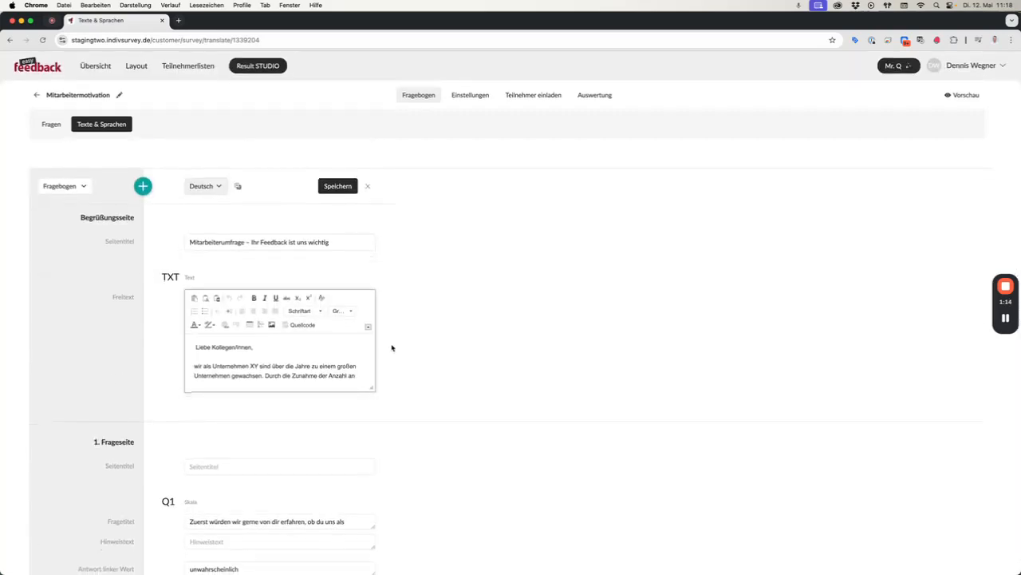
Step: Add Französisch as a new survey language based on Deutsch
{"action": "left_click", "coordinate": [143, 186]}
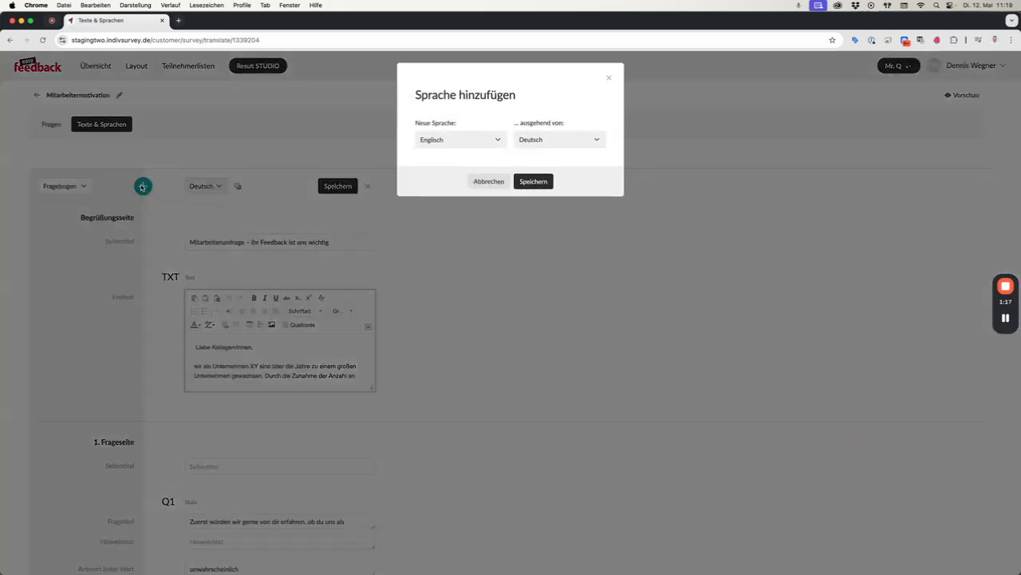
{"action": "left_click", "coordinate": [433, 143]}
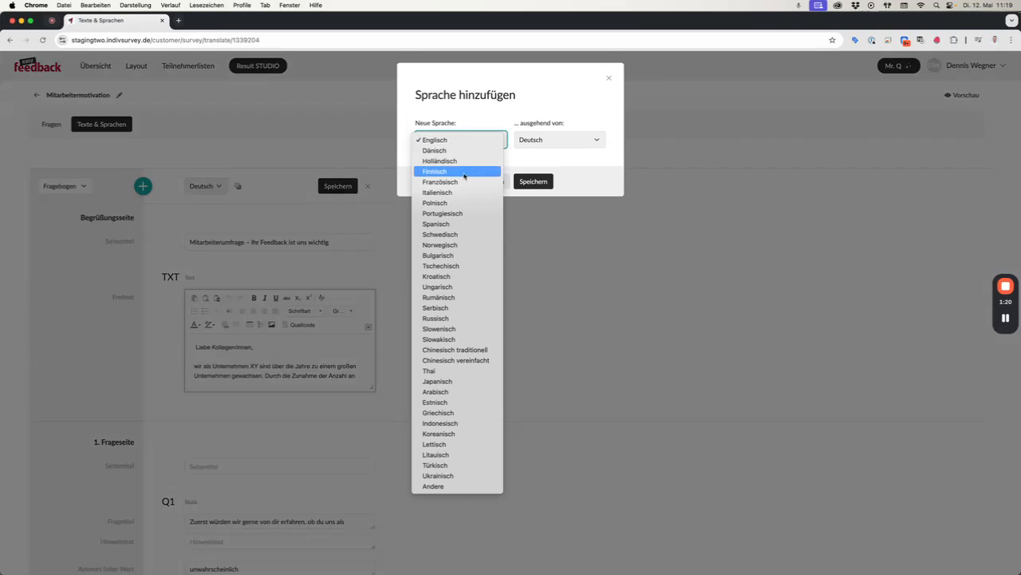
{"action": "left_click", "coordinate": [439, 182]}
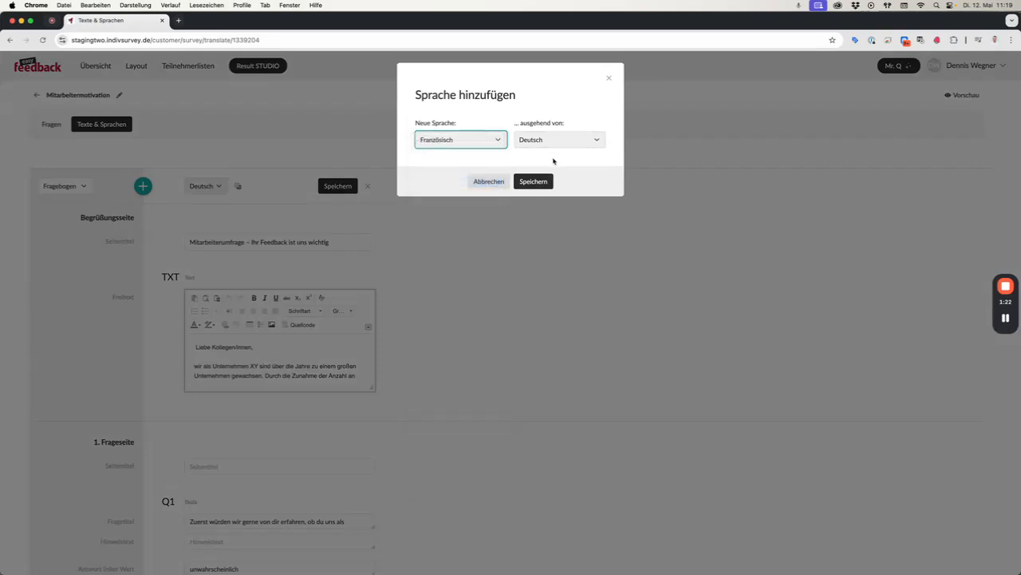
{"action": "left_click", "coordinate": [535, 182]}
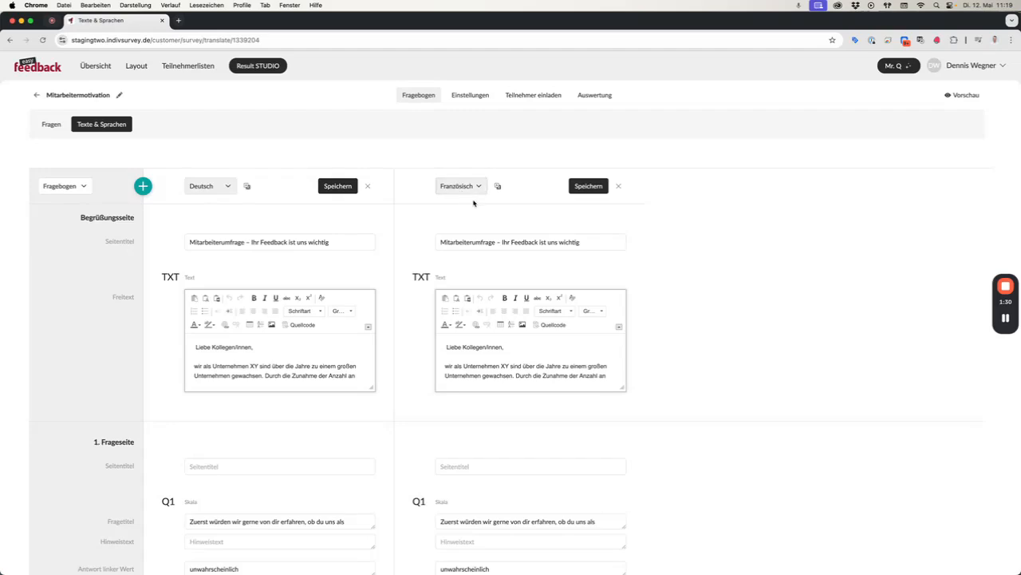
Step: Compare the page title and question texts in the Französisch column with the German originals
{"action": "scroll", "coordinate": [664, 260], "scroll_direction": "down", "scroll_amount": 2}
{"action": "left_click_drag", "start_coordinate": [596, 171], "coordinate": [439, 174]}
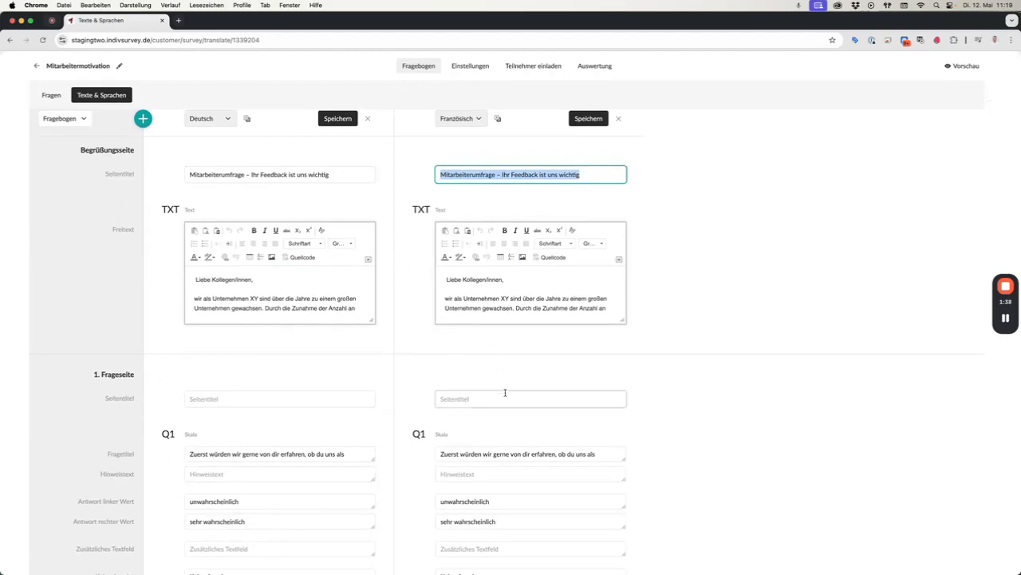
{"action": "left_click", "coordinate": [706, 391]}
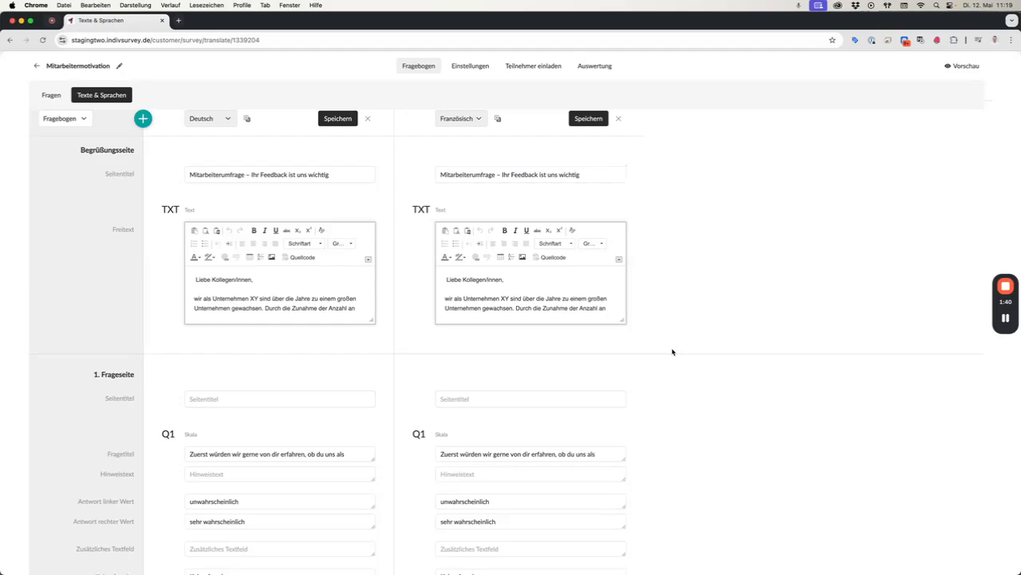
{"action": "left_click", "coordinate": [300, 392]}
{"action": "scroll", "coordinate": [653, 372], "scroll_direction": "up", "scroll_amount": 2}
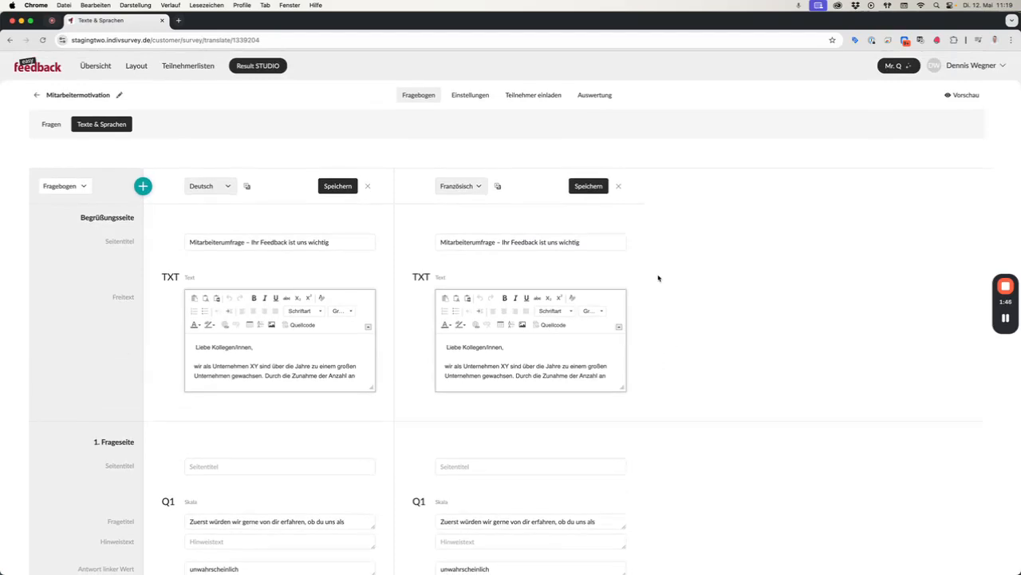
Step: Automatically translate all survey texts into Französisch with a preview, apply the translations and save the Französisch texts
{"action": "left_click", "coordinate": [497, 186]}
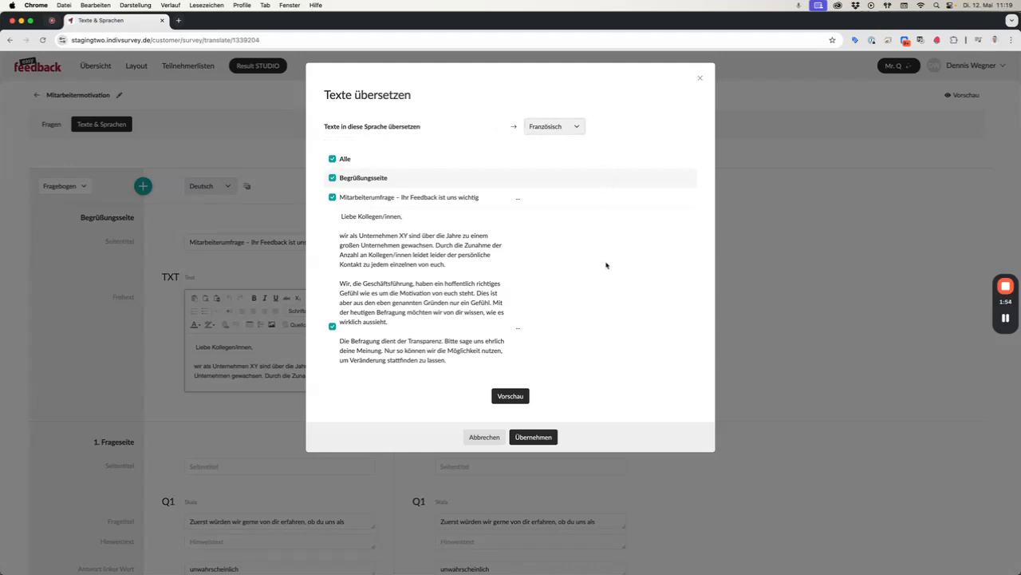
{"action": "left_click", "coordinate": [507, 404]}
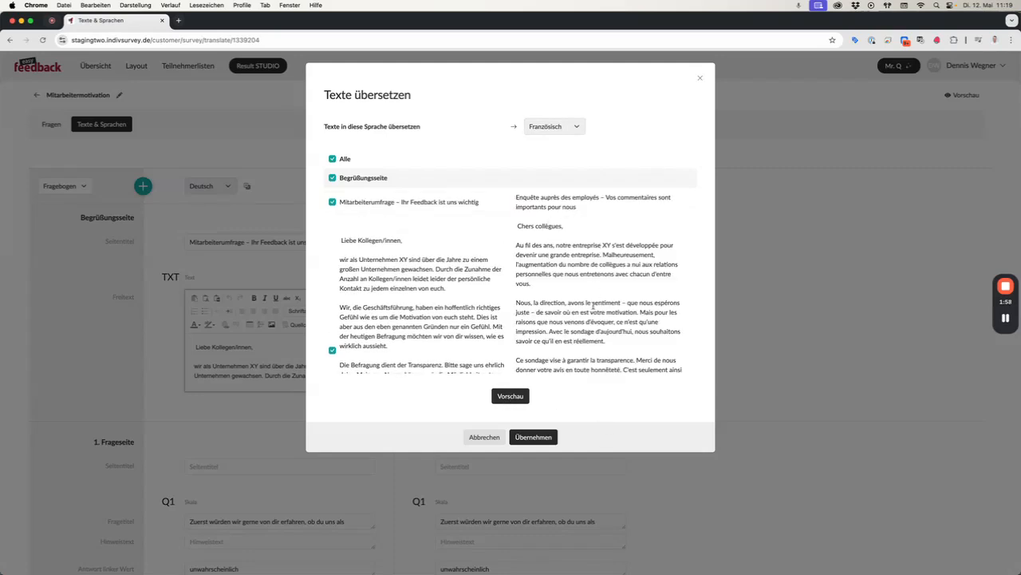
{"action": "left_click", "coordinate": [538, 435]}
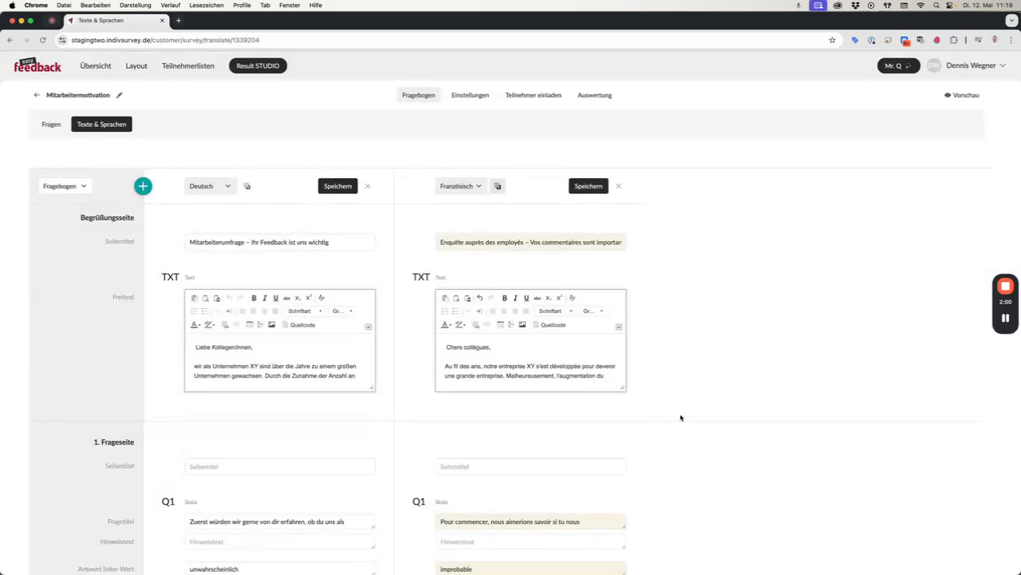
{"action": "scroll", "coordinate": [672, 364], "scroll_direction": "down", "scroll_amount": 5}
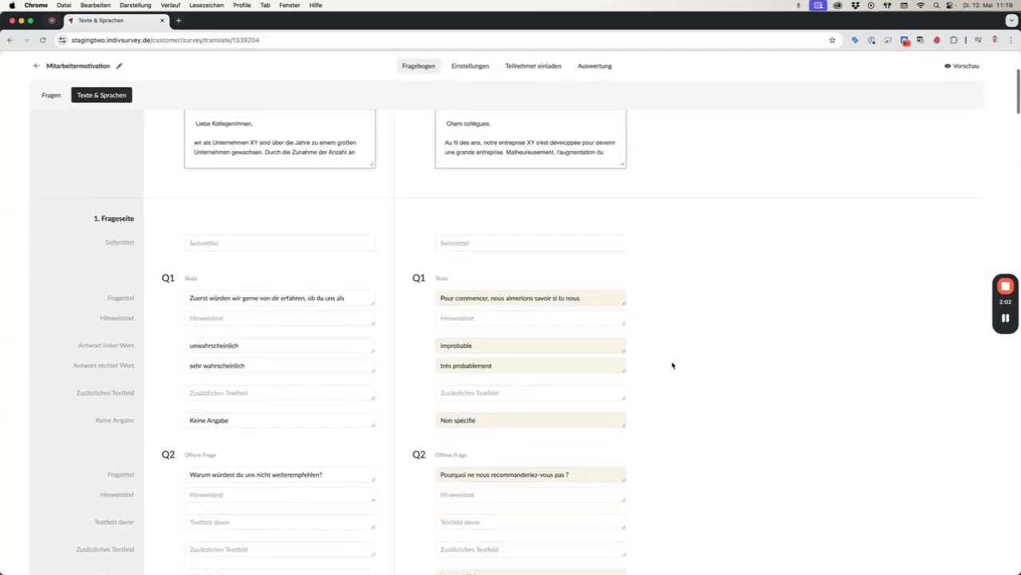
{"action": "scroll", "coordinate": [673, 317], "scroll_direction": "up", "scroll_amount": 5}
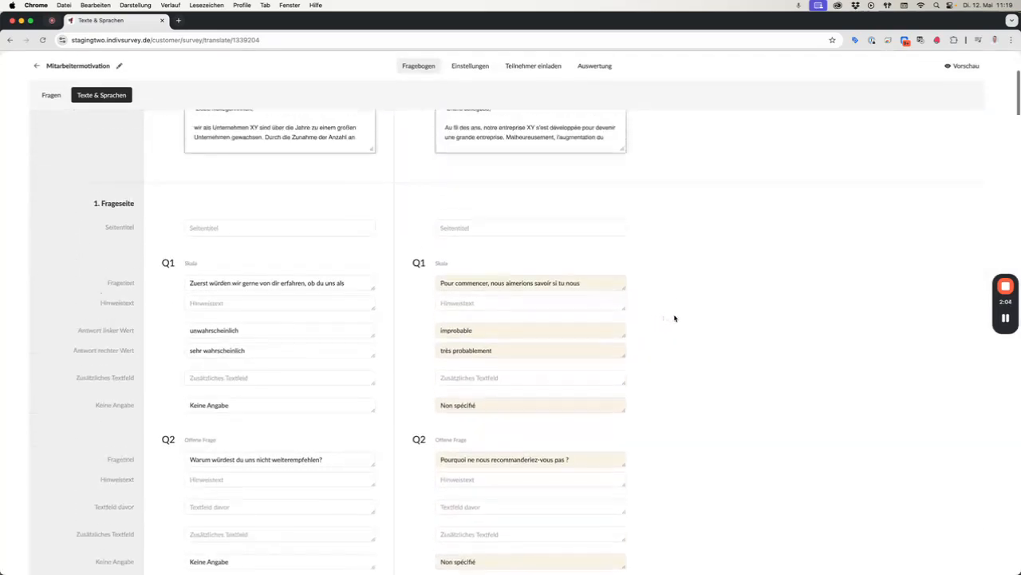
{"action": "scroll", "coordinate": [683, 318], "scroll_direction": "up", "scroll_amount": 2}
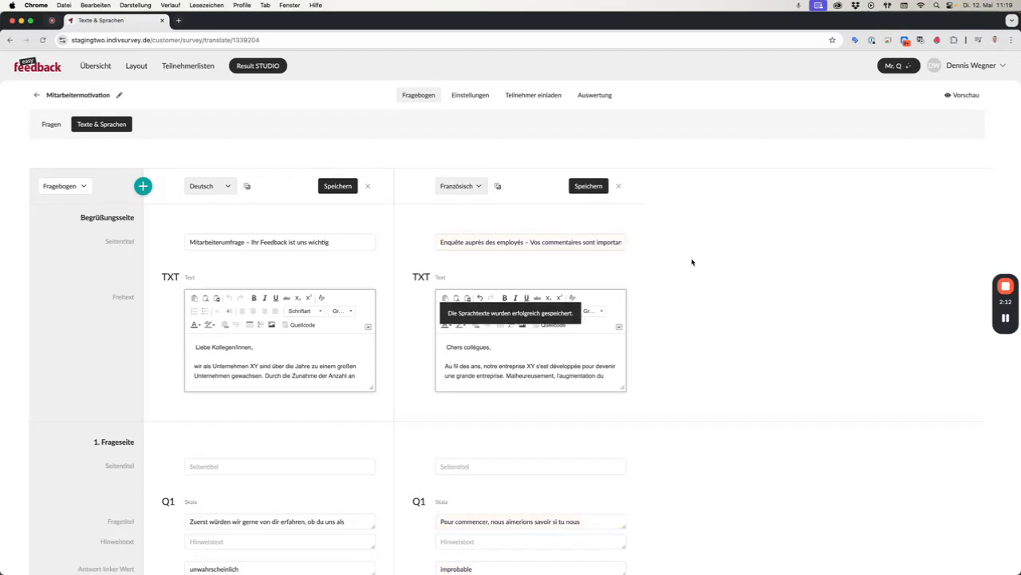
Step: Add Dänisch as another survey language based on Deutsch
{"action": "left_click", "coordinate": [142, 186]}
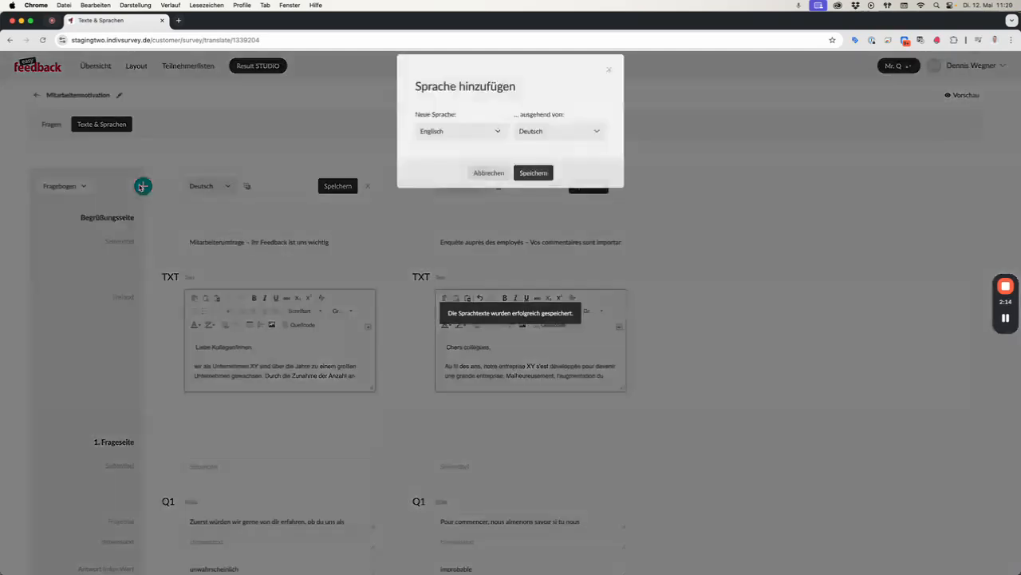
{"action": "left_click", "coordinate": [444, 140]}
{"action": "left_click", "coordinate": [435, 150]}
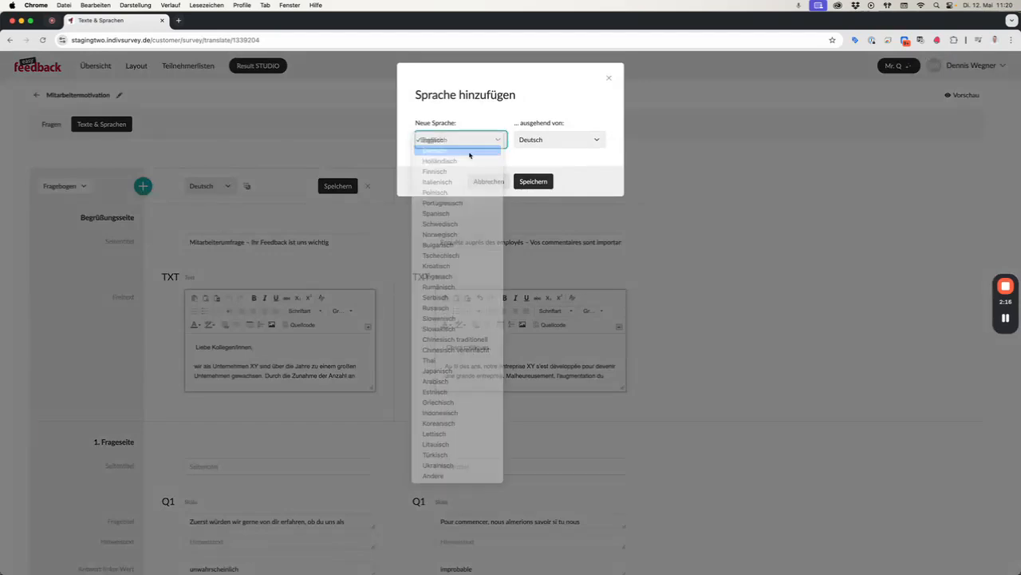
{"action": "left_click", "coordinate": [544, 183]}
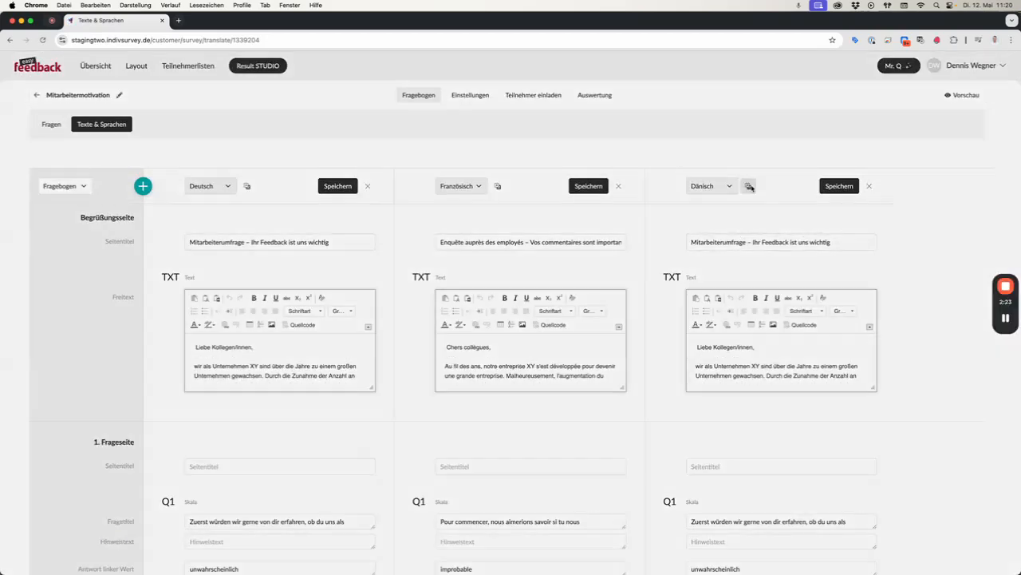
Step: Automatically translate all survey texts into Dänisch with a preview and apply the translations
{"action": "left_click", "coordinate": [750, 186]}
{"action": "left_click", "coordinate": [511, 395]}
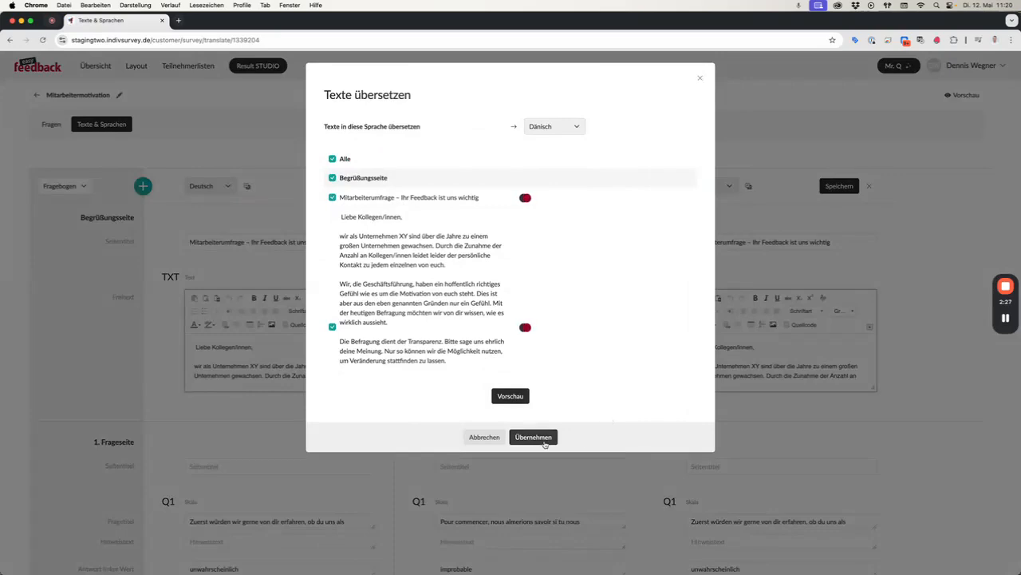
{"action": "left_click", "coordinate": [534, 437]}
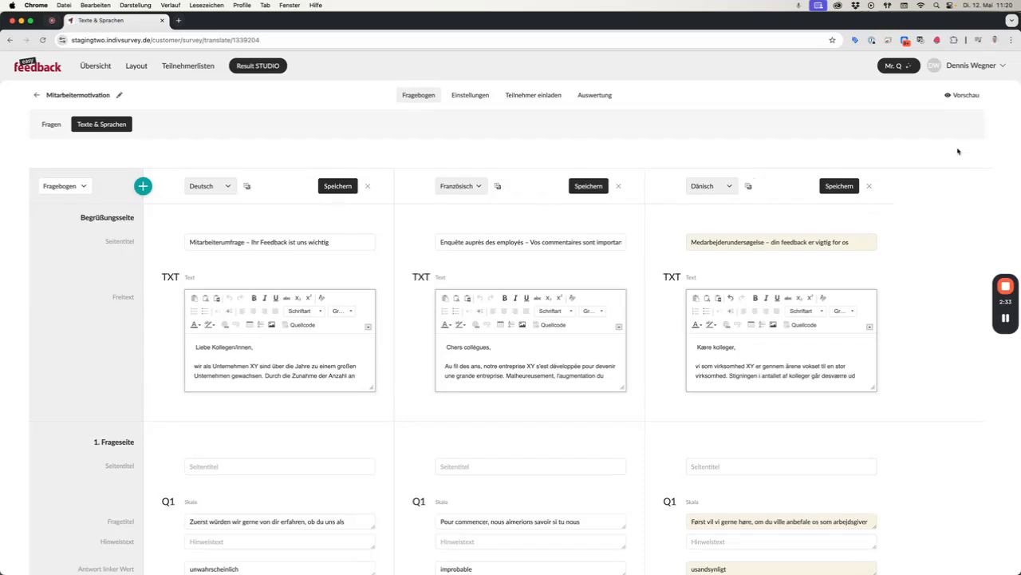
Step: Open the survey preview, dismiss the preview notice and check the language choices on the welcome page
{"action": "left_click", "coordinate": [962, 95]}
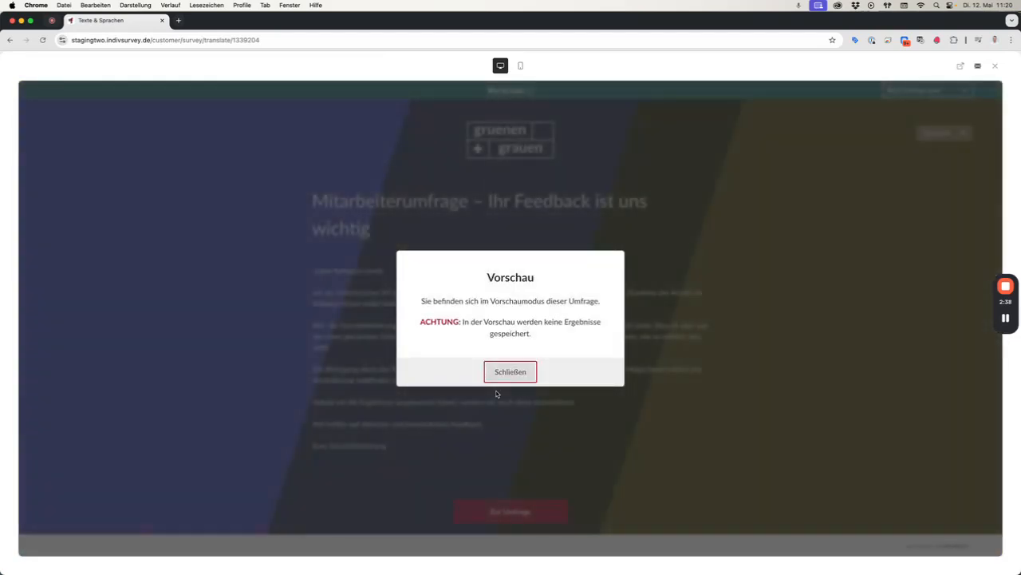
{"action": "left_click", "coordinate": [495, 372]}
{"action": "left_click", "coordinate": [940, 134]}
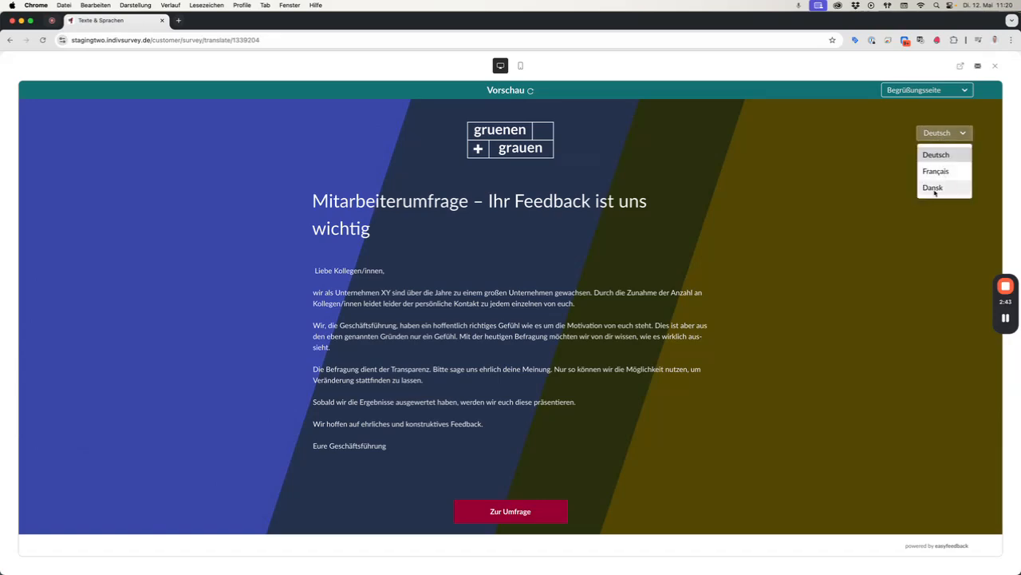
Step: Start the previewed survey and check the language choices on the first question page
{"action": "left_click", "coordinate": [523, 514]}
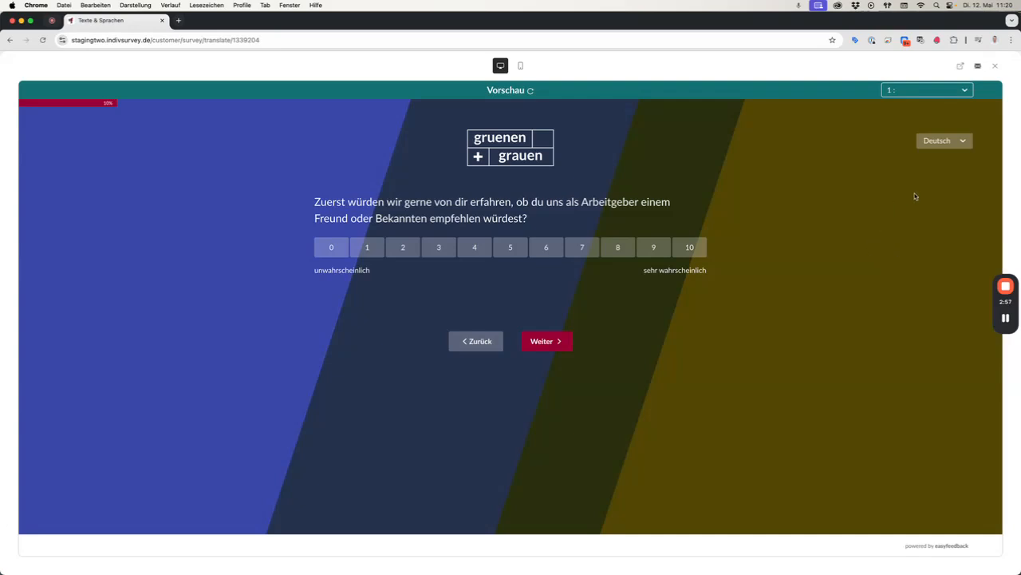
{"action": "left_click", "coordinate": [956, 140]}
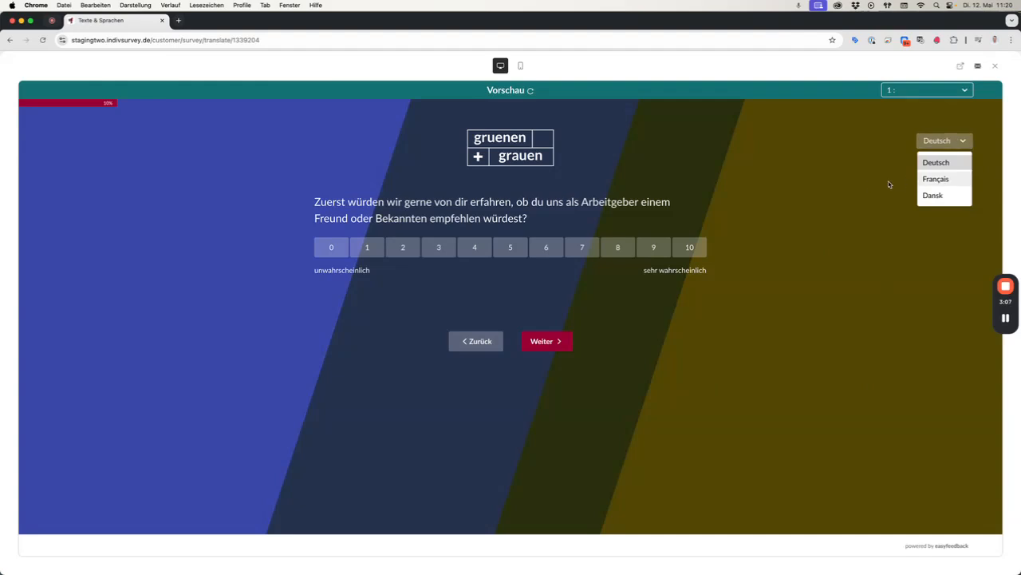
{"action": "key", "text": "Down"}
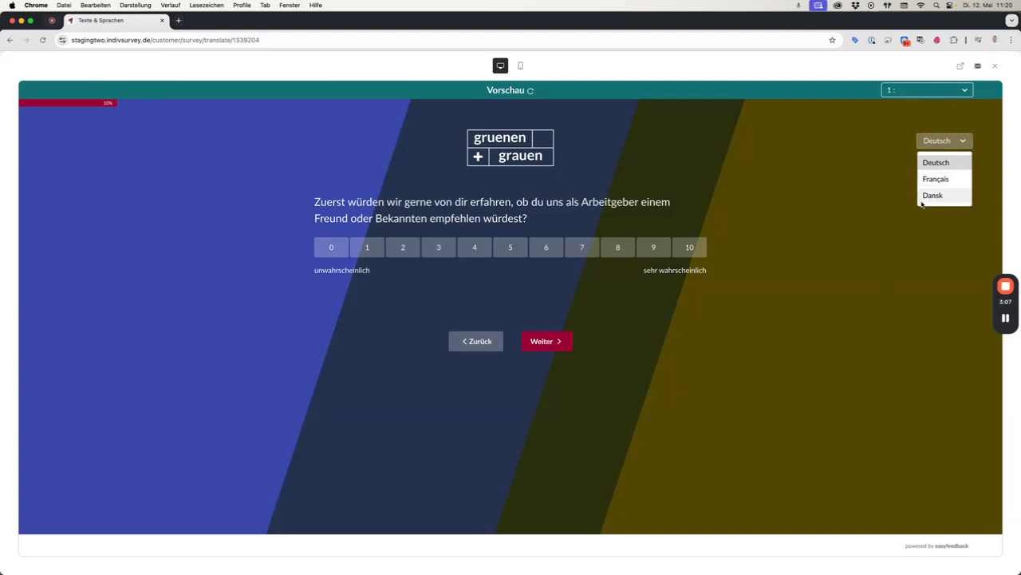
{"action": "left_click", "coordinate": [832, 226]}
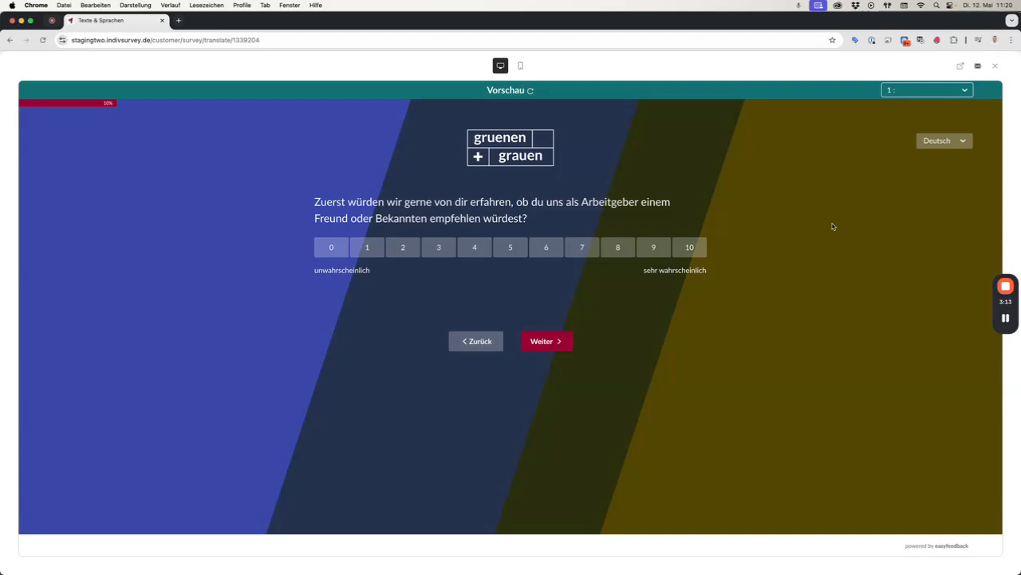
{"action": "left_click", "coordinate": [929, 149]}
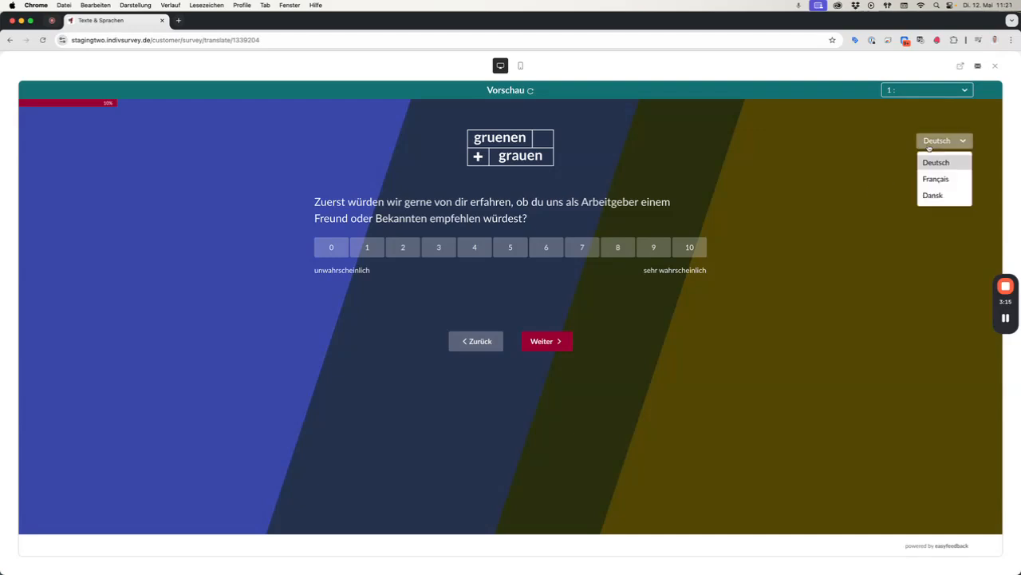
Step: Close the survey preview and find the Mehrsprachigkeit options in the survey's general settings
{"action": "left_click", "coordinate": [860, 198]}
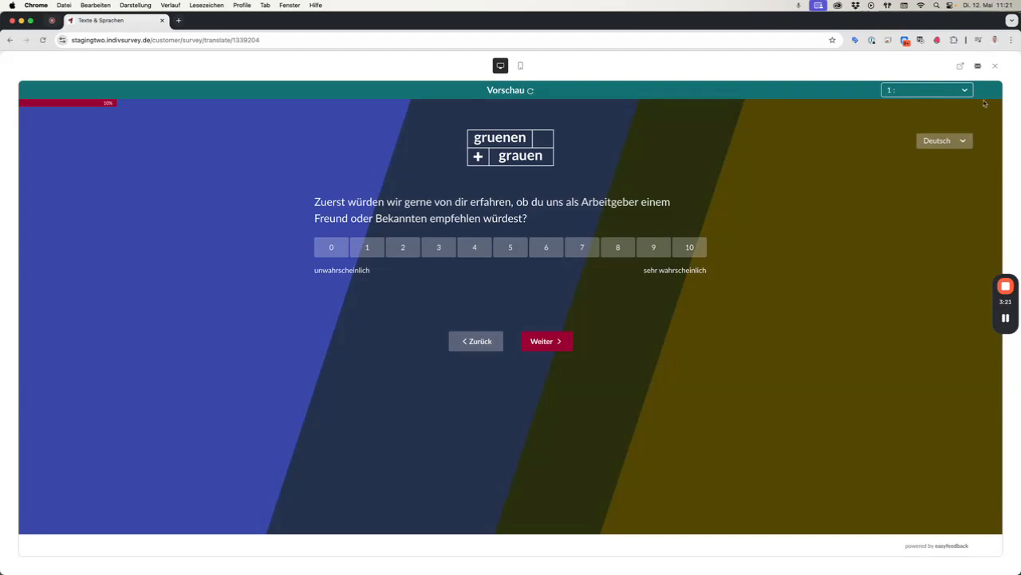
{"action": "left_click", "coordinate": [995, 65]}
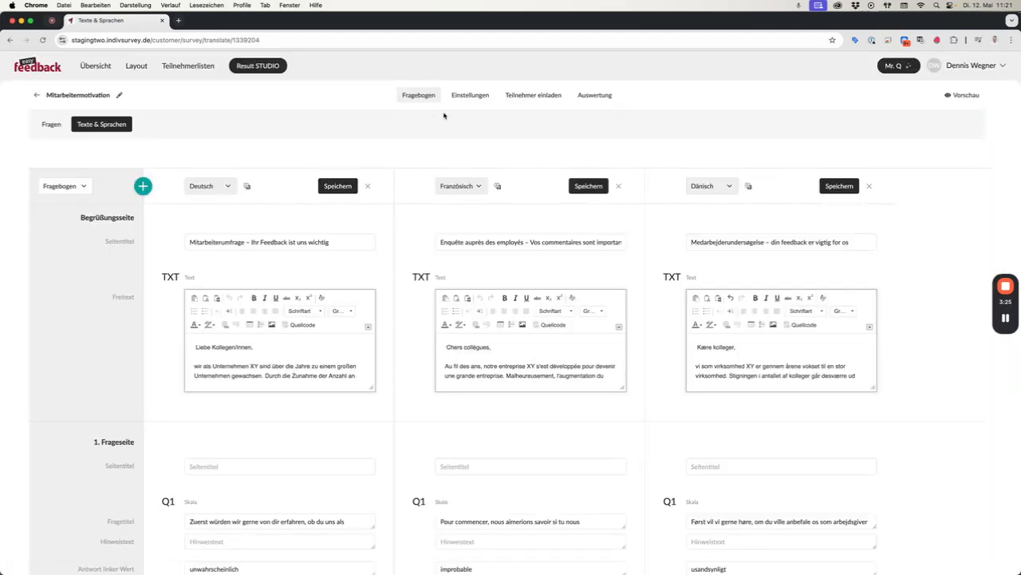
{"action": "left_click", "coordinate": [471, 99]}
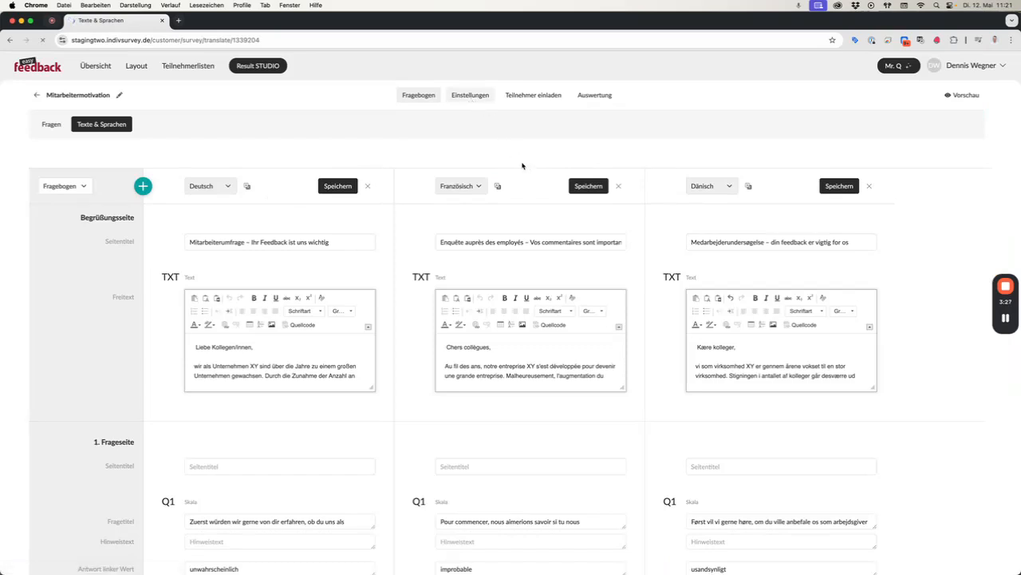
{"action": "scroll", "coordinate": [826, 308], "scroll_direction": "down", "scroll_amount": 5}
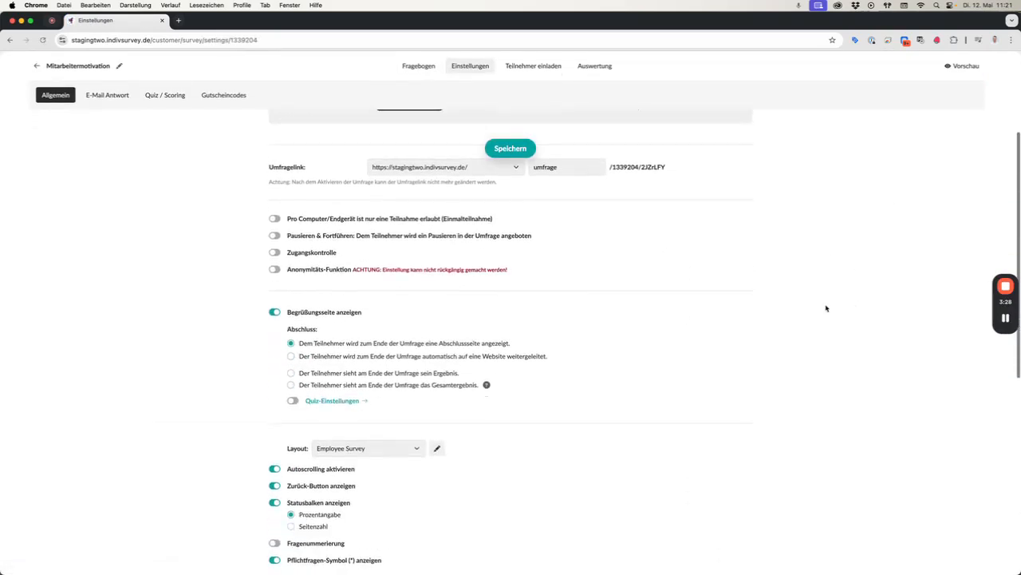
{"action": "scroll", "coordinate": [826, 308], "scroll_direction": "down", "scroll_amount": 3}
{"action": "scroll", "coordinate": [798, 327], "scroll_direction": "up", "scroll_amount": 1}
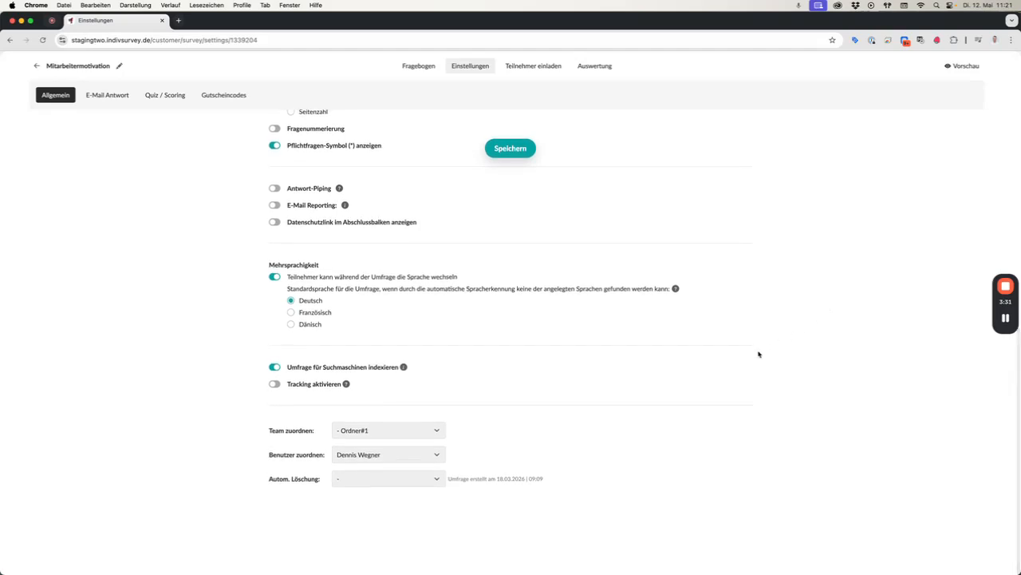
{"action": "left_click_drag", "start_coordinate": [270, 268], "coordinate": [338, 266]}
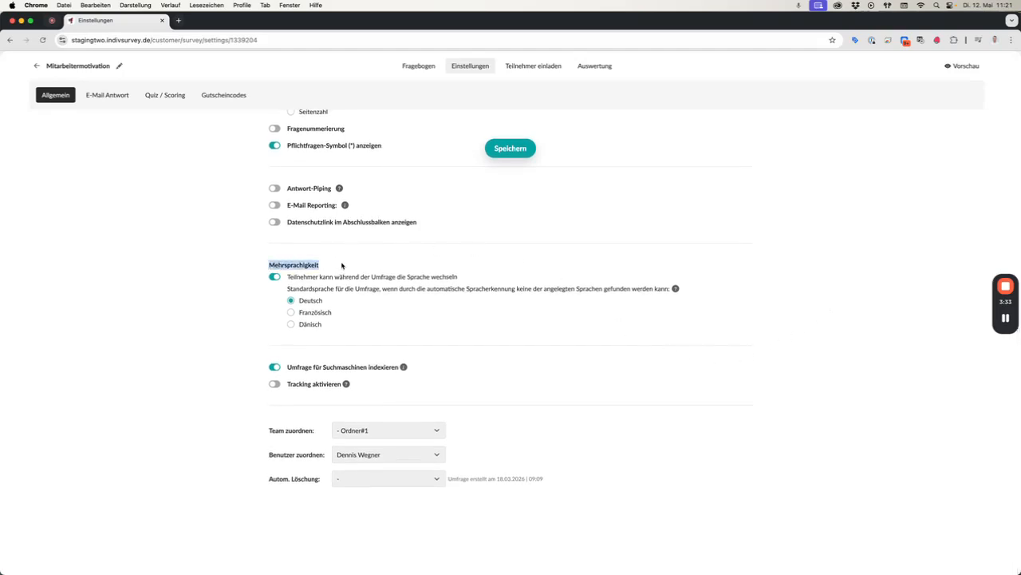
Step: Choose Französisch as the survey's standard language and zero as its automatic deletion rule
{"action": "left_click", "coordinate": [309, 314]}
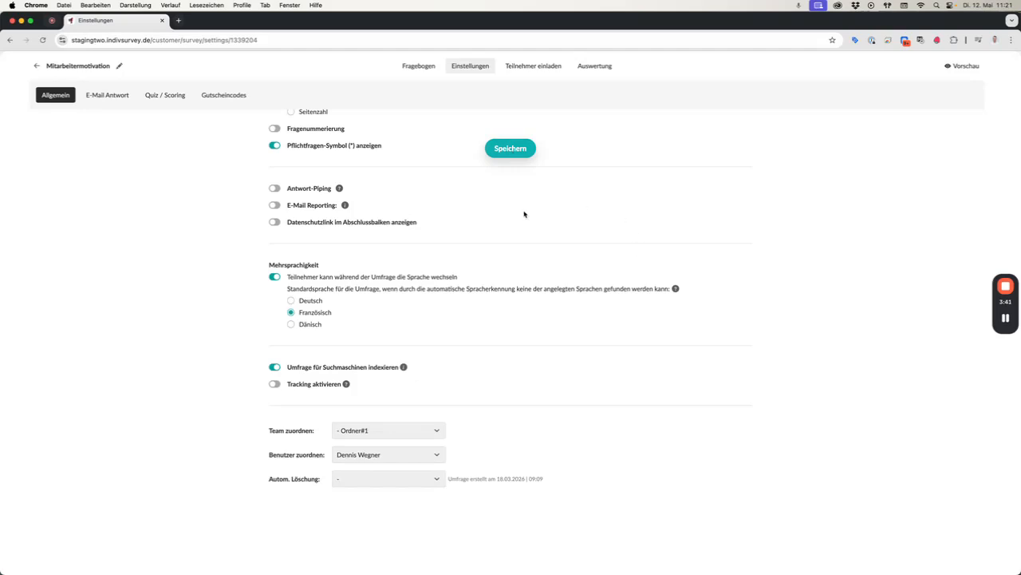
{"action": "mouse_move", "coordinate": [333, 314]}
{"action": "left_mouse_down"}
{"action": "mouse_move", "coordinate": [304, 314]}
{"action": "mouse_move", "coordinate": [312, 314]}
{"action": "left_mouse_up"}
{"action": "left_click", "coordinate": [418, 478]}
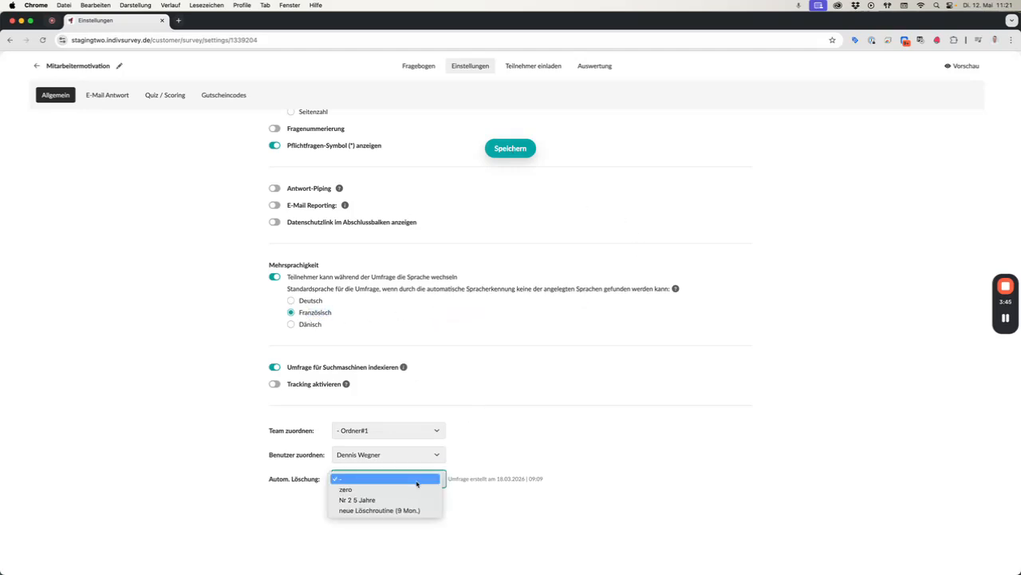
{"action": "left_click", "coordinate": [416, 490]}
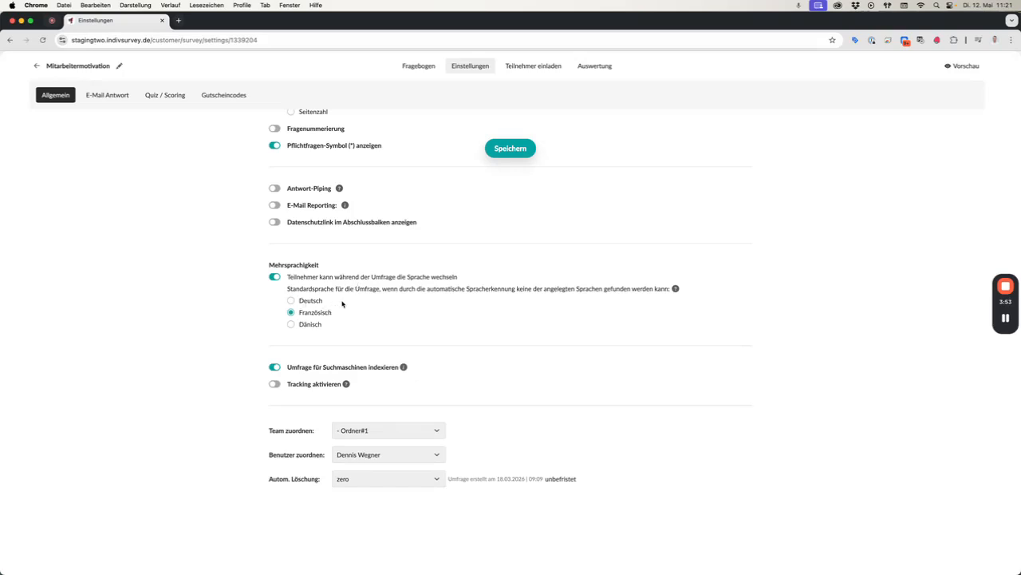
Step: Review the option for switching language during the survey and check the language choices on the preview's welcome page
{"action": "left_click_drag", "start_coordinate": [469, 279], "coordinate": [284, 280]}
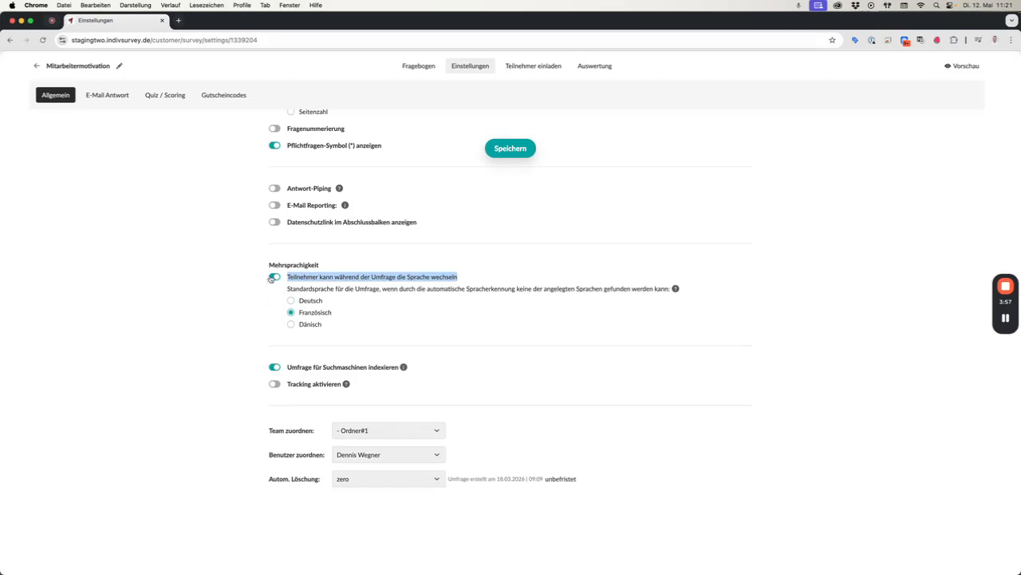
{"action": "left_click", "coordinate": [272, 278]}
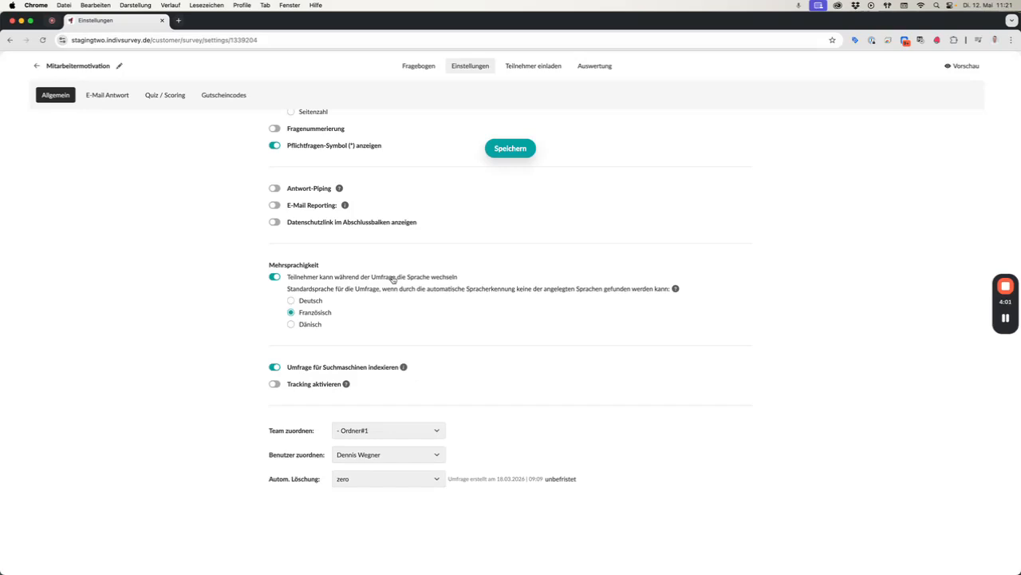
{"action": "left_click", "coordinate": [969, 67]}
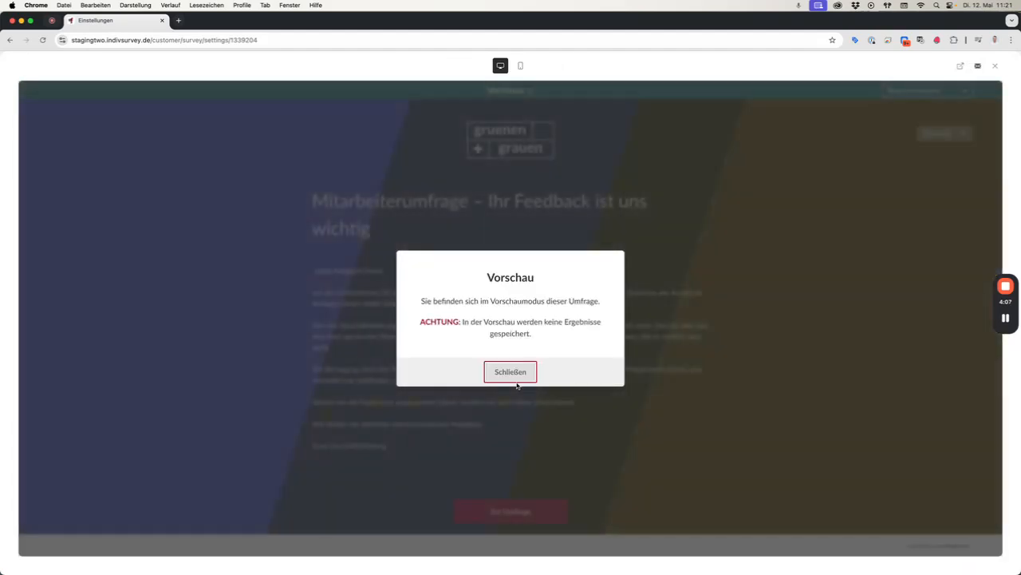
{"action": "left_click", "coordinate": [511, 372]}
{"action": "left_click", "coordinate": [942, 134]}
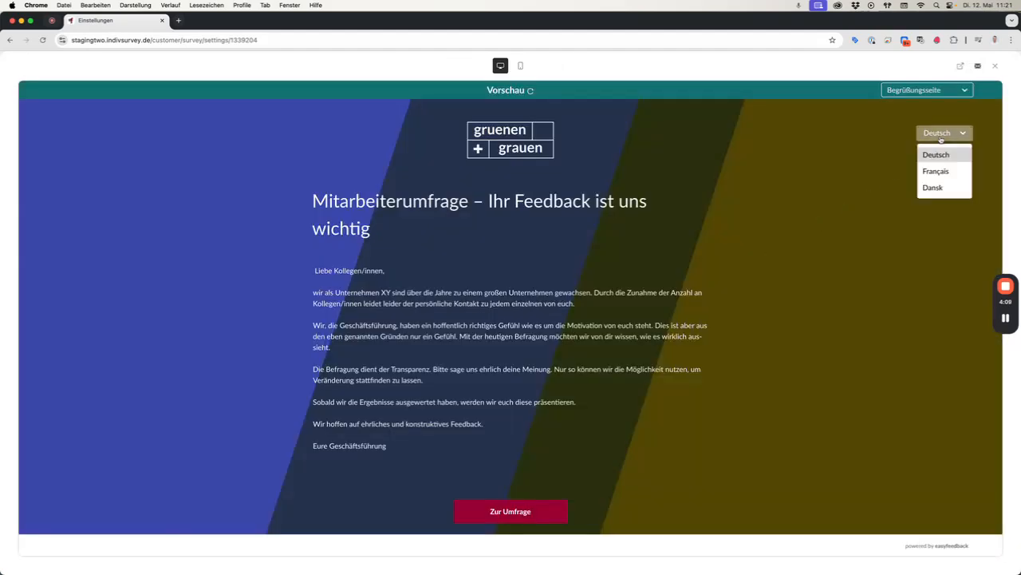
{"action": "left_click", "coordinate": [995, 67]}
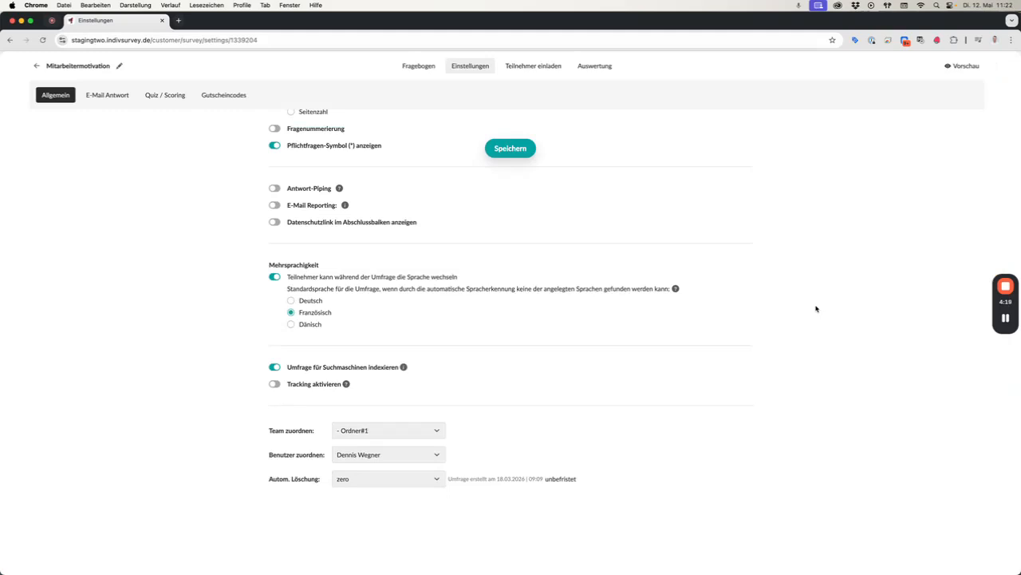
Step: Return to the questionnaire's Texte & Sprachen page and show the Systemtexte for all languages
{"action": "scroll", "coordinate": [782, 308], "scroll_direction": "up", "scroll_amount": 10}
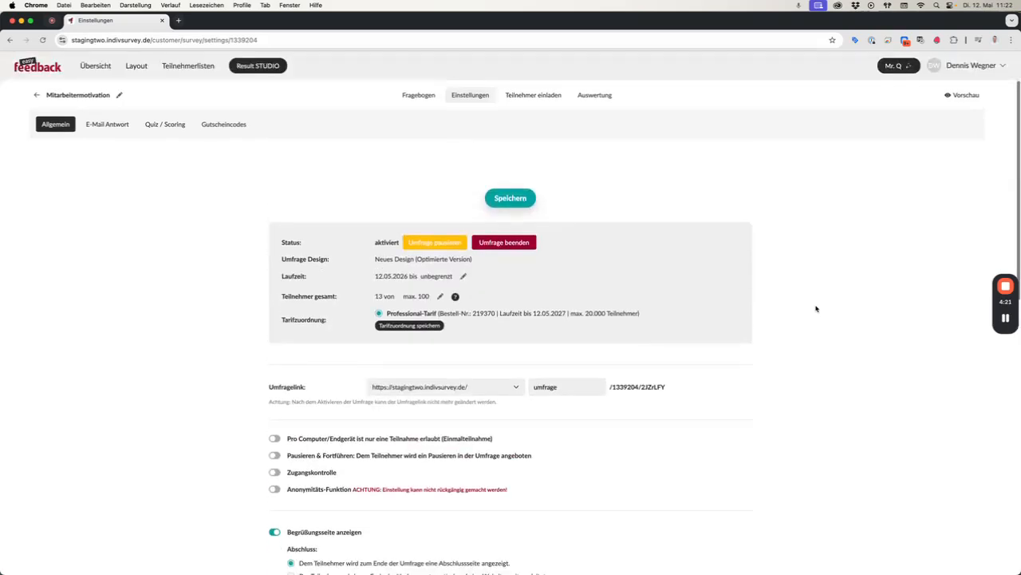
{"action": "left_click", "coordinate": [420, 96]}
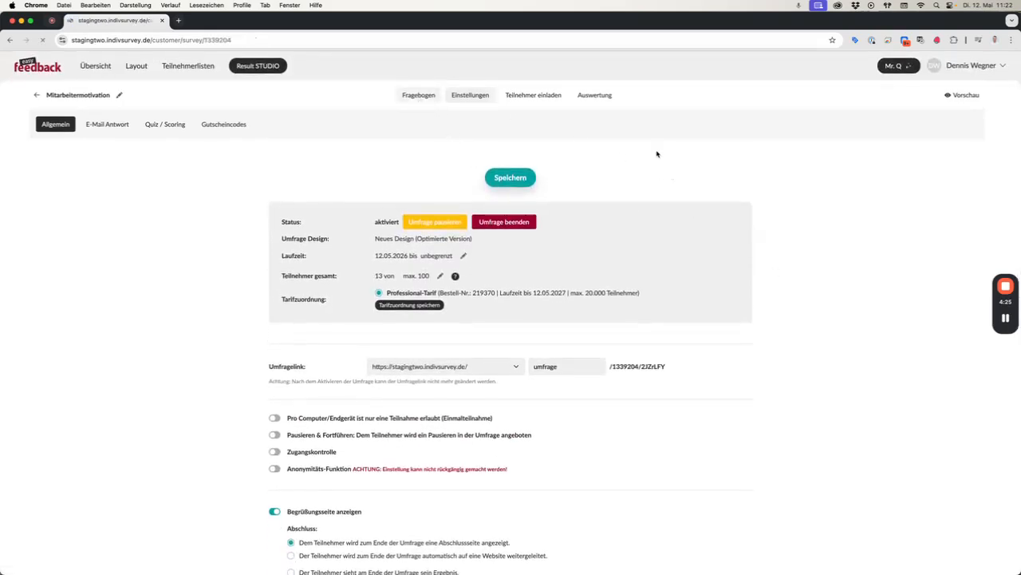
{"action": "left_click", "coordinate": [109, 129]}
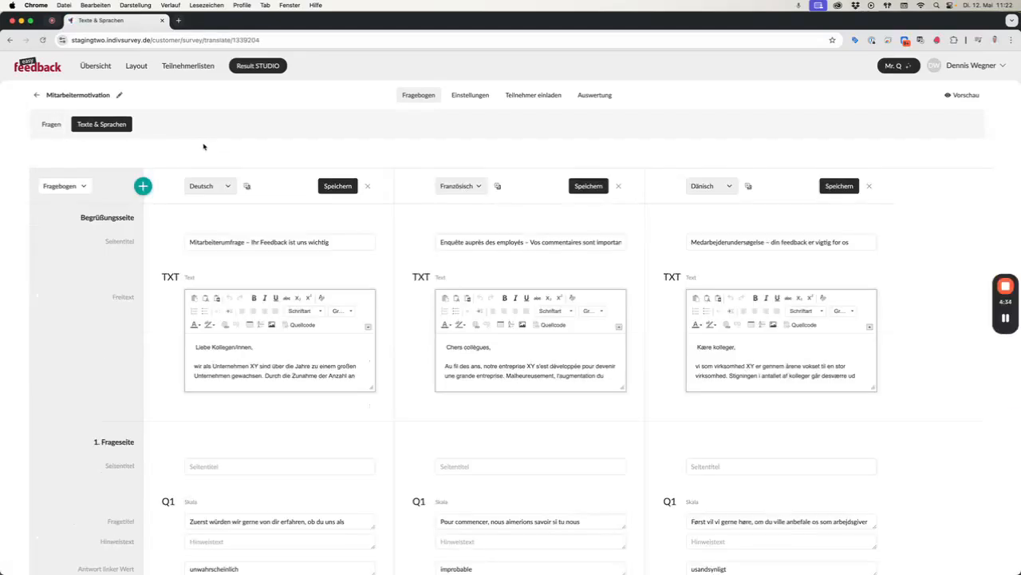
{"action": "left_click", "coordinate": [75, 189]}
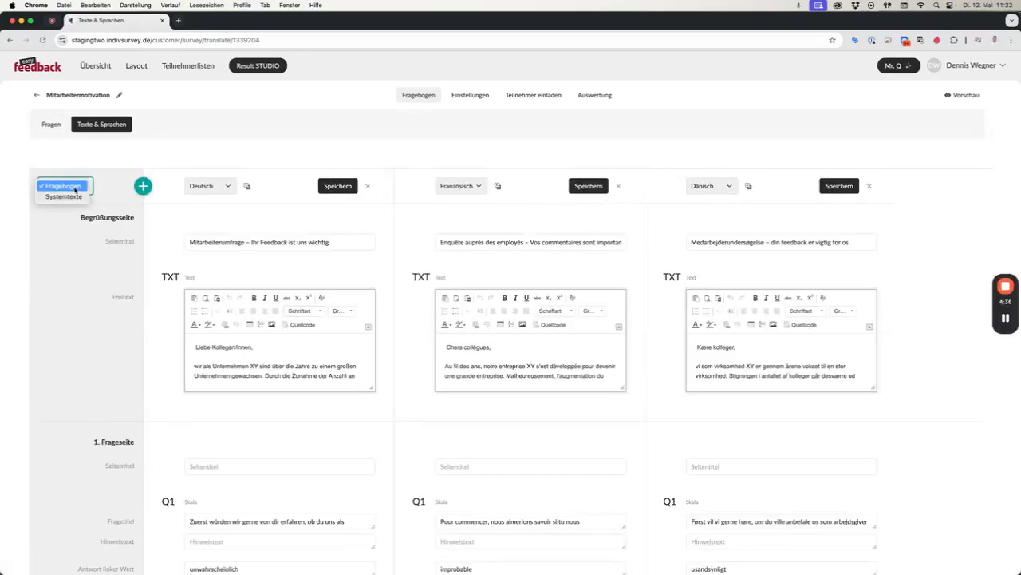
{"action": "left_click", "coordinate": [72, 196]}
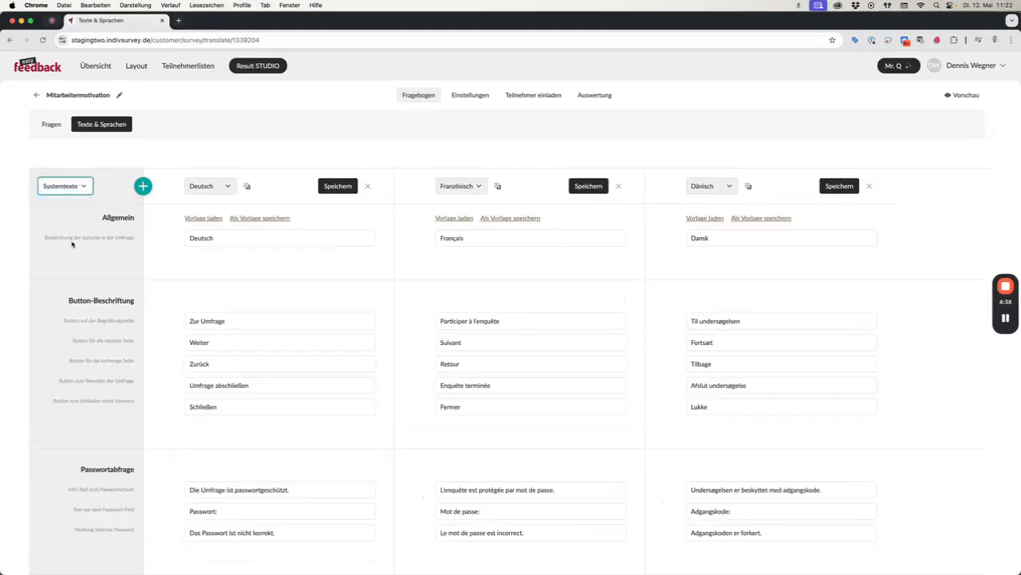
Step: Examine the Button-Beschriftung entries among the system texts and return to the Fragebogen texts
{"action": "left_click_drag", "start_coordinate": [68, 300], "coordinate": [132, 301]}
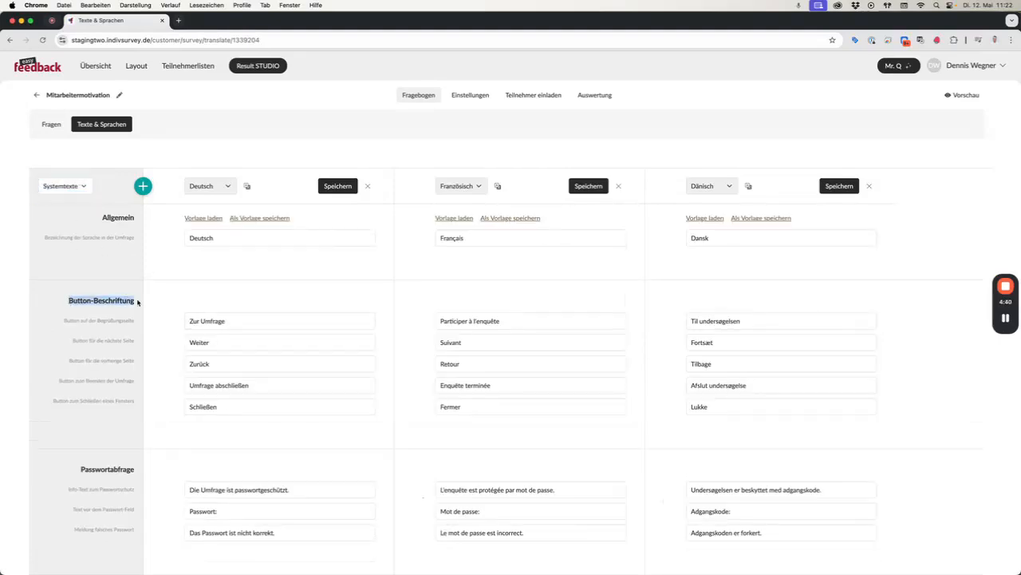
{"action": "left_click_drag", "start_coordinate": [227, 321], "coordinate": [178, 321]}
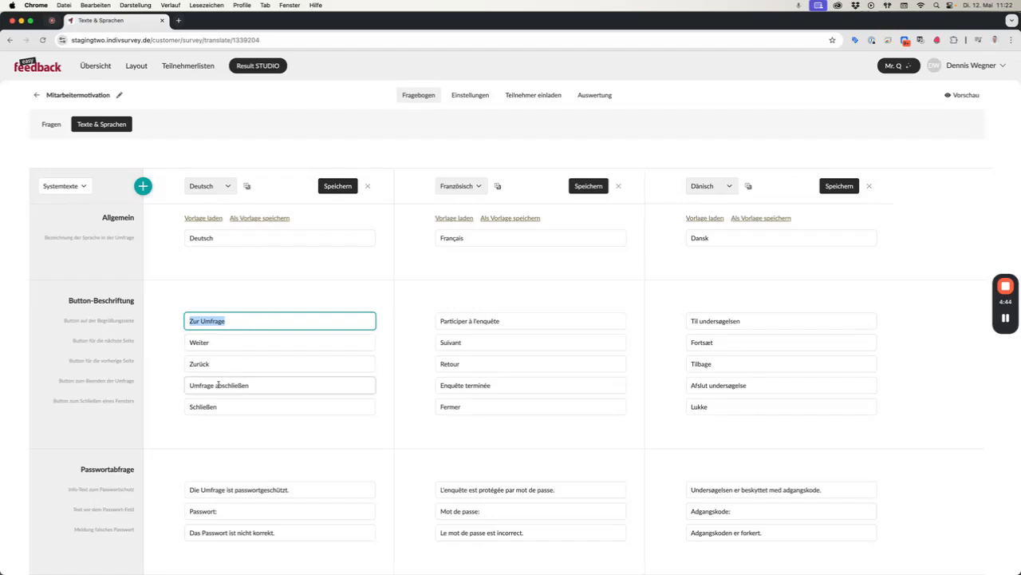
{"action": "left_click_drag", "start_coordinate": [269, 384], "coordinate": [182, 387]}
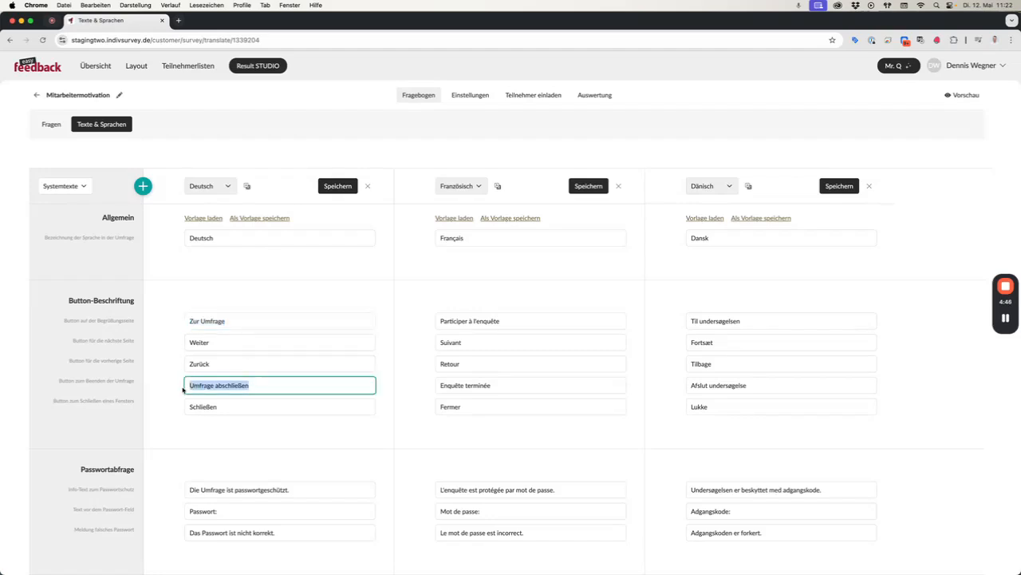
{"action": "left_click", "coordinate": [168, 376]}
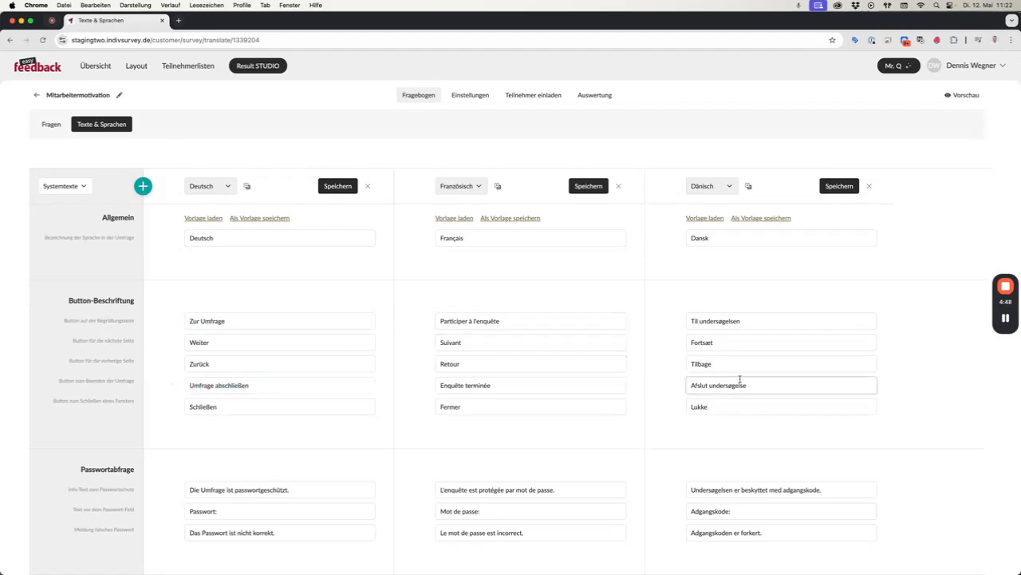
{"action": "left_click", "coordinate": [76, 187]}
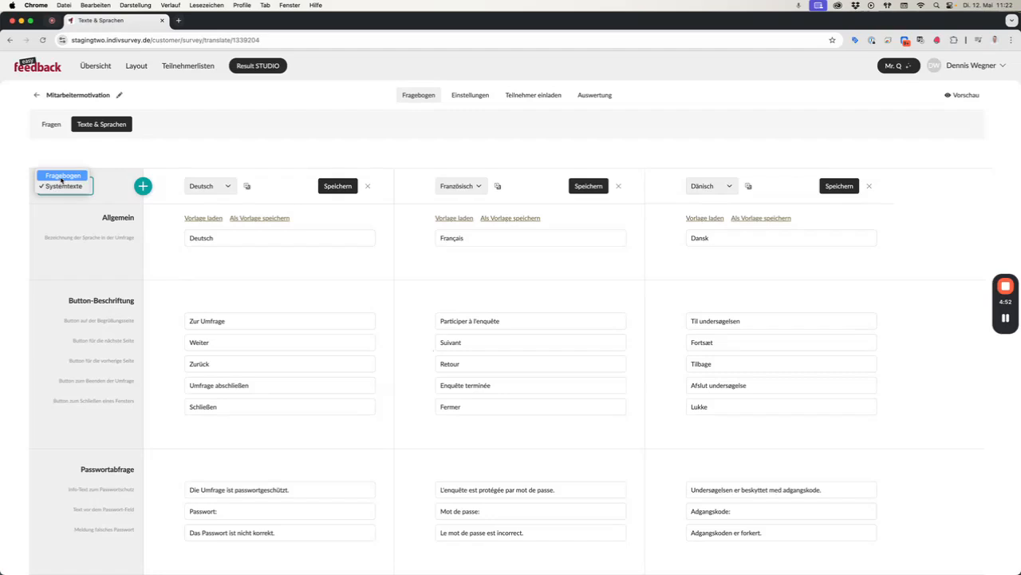
{"action": "left_click", "coordinate": [63, 176]}
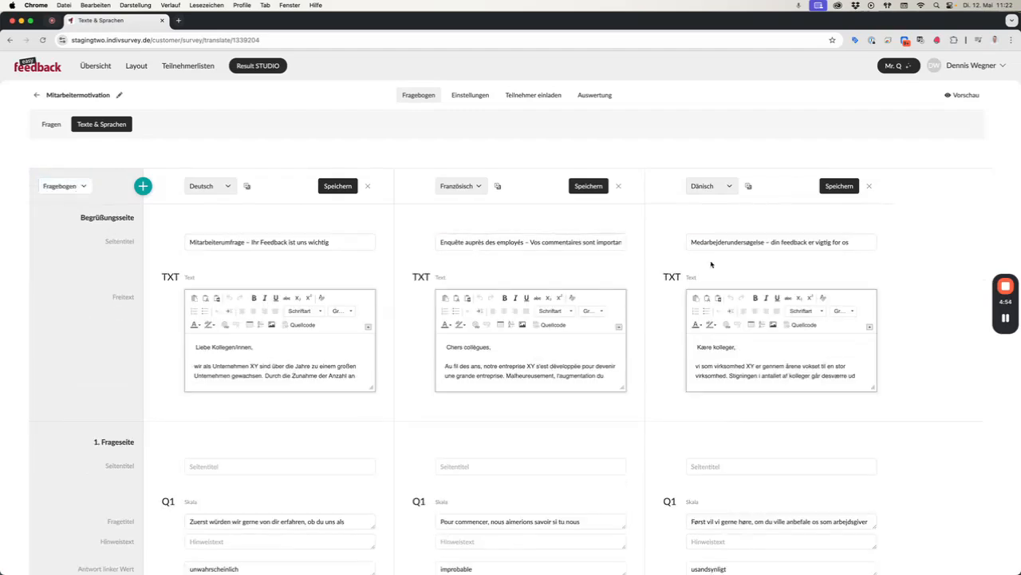